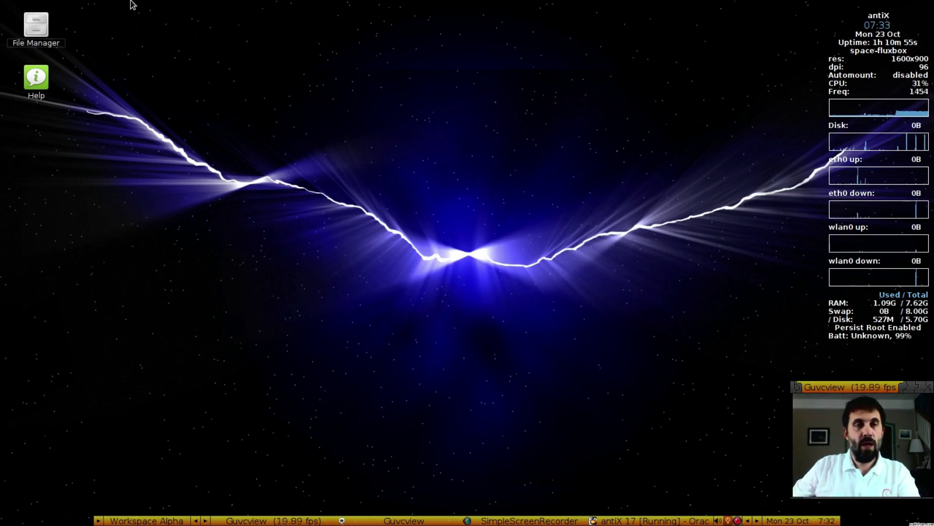
# - Open SpaceFM, go up to the filesystem root, and dismiss the permission error on live
pyautogui.doubleClick(22, 24)
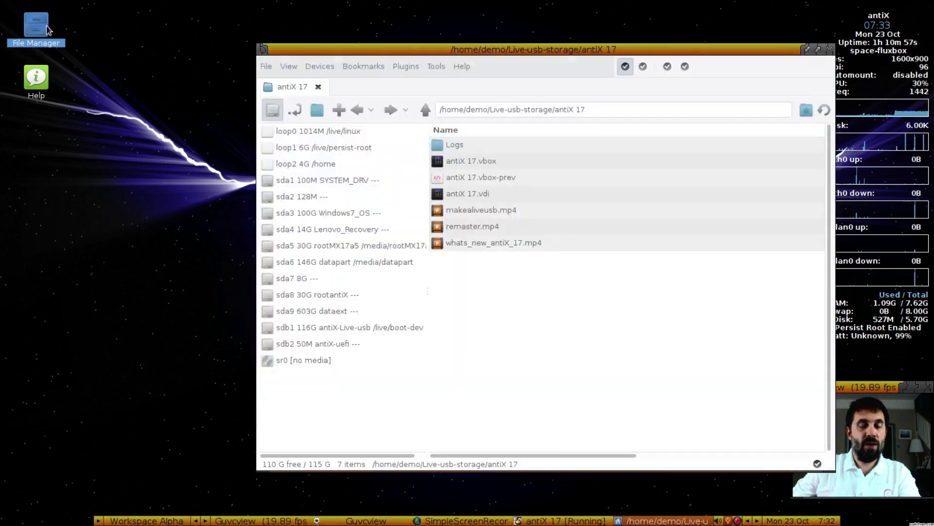
pyautogui.click(318, 87)
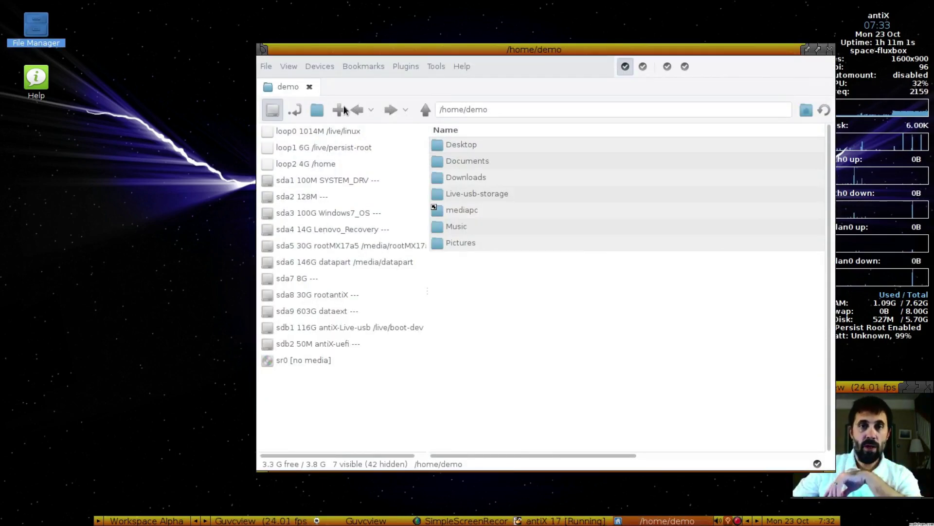
pyautogui.click(424, 110)
pyautogui.click(425, 110)
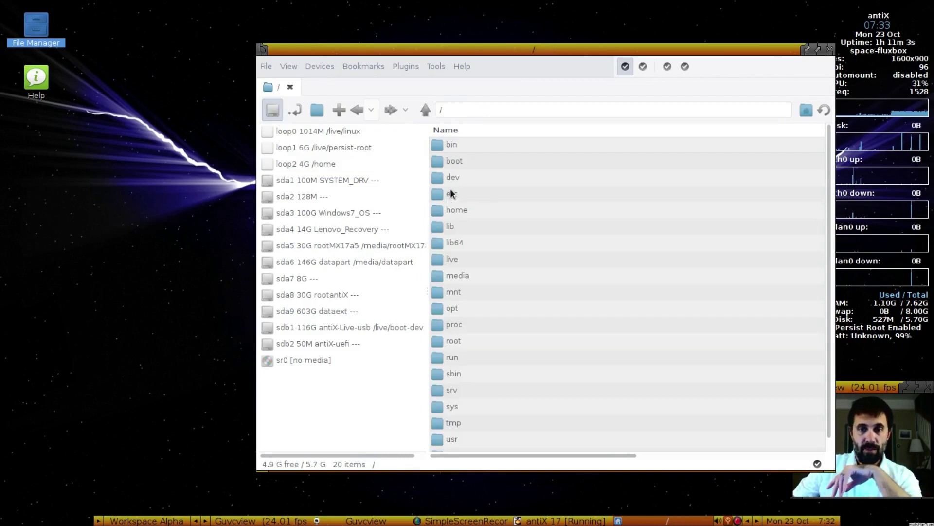
pyautogui.doubleClick(459, 261)
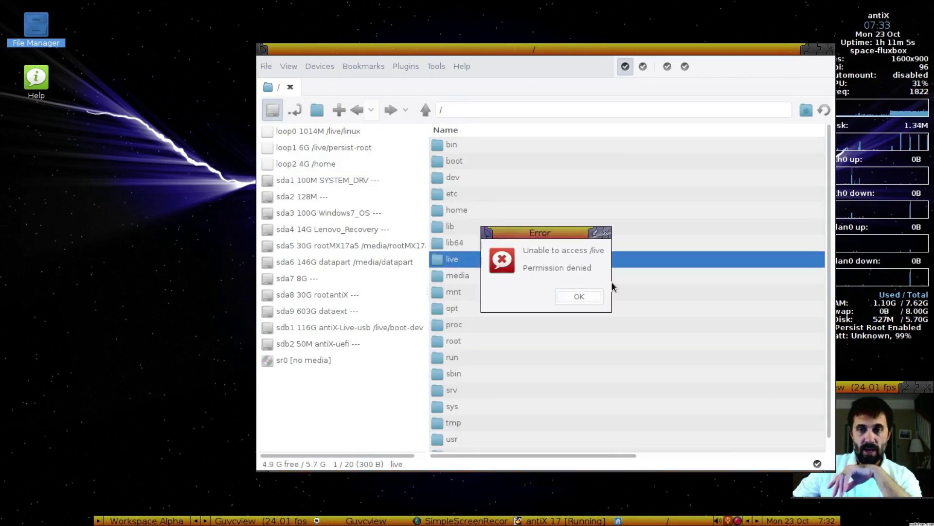
pyautogui.click(579, 296)
pyautogui.rightClick(482, 261)
pyautogui.moveTo(486, 264)
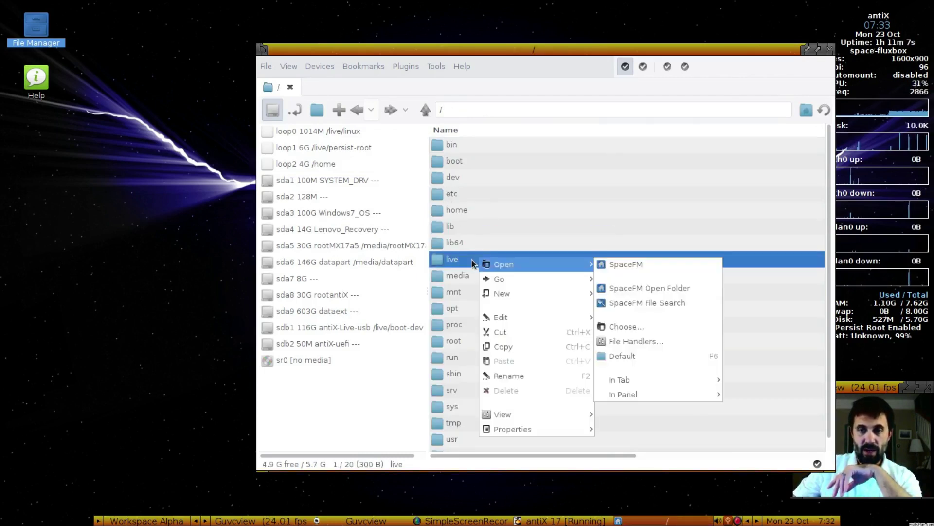
pyautogui.click(327, 96)
# - Open a SpaceFM Root Window at /live/boot-dev and minimize the ordinary window
pyautogui.click(263, 70)
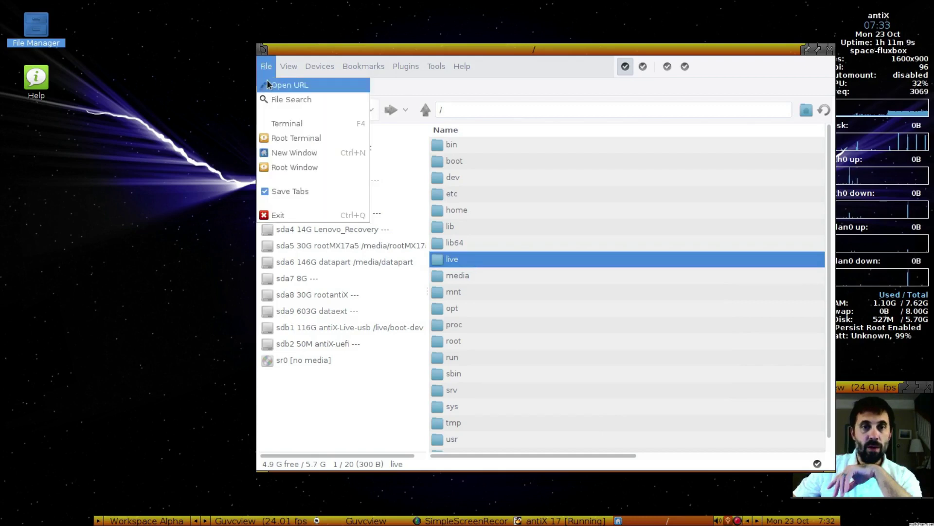
pyautogui.click(286, 164)
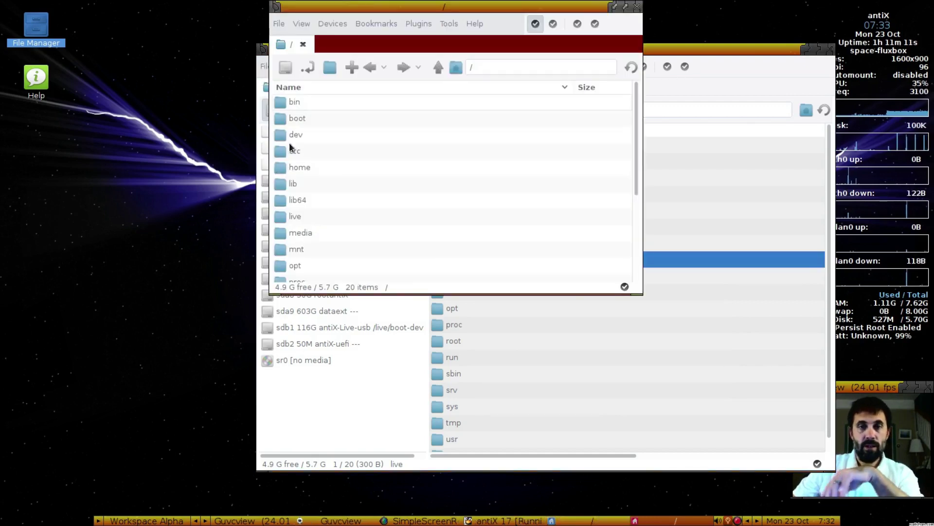
pyautogui.doubleClick(295, 215)
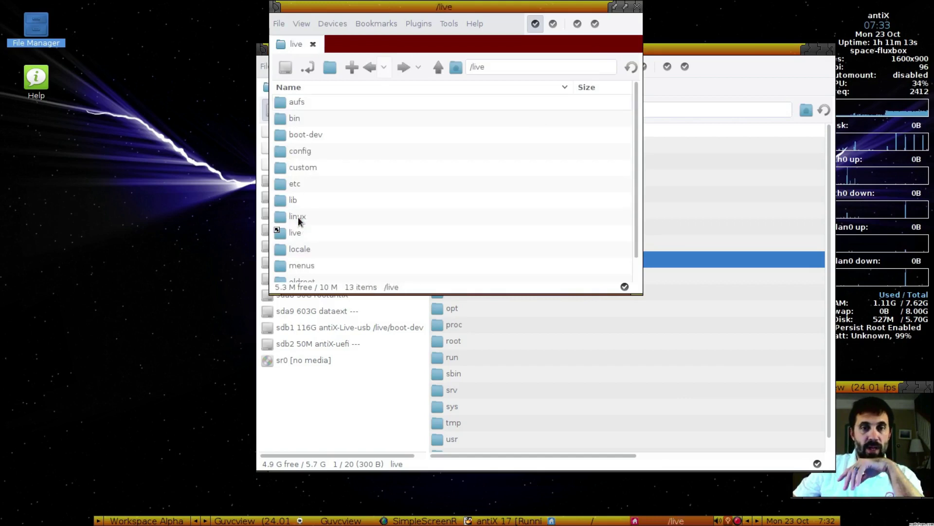
pyautogui.click(313, 137)
pyautogui.doubleClick(312, 137)
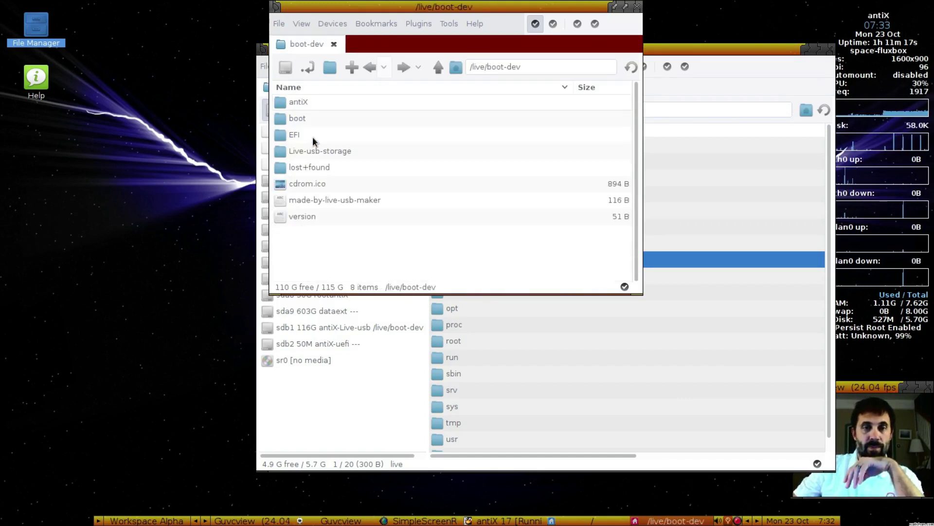
pyautogui.click(808, 49)
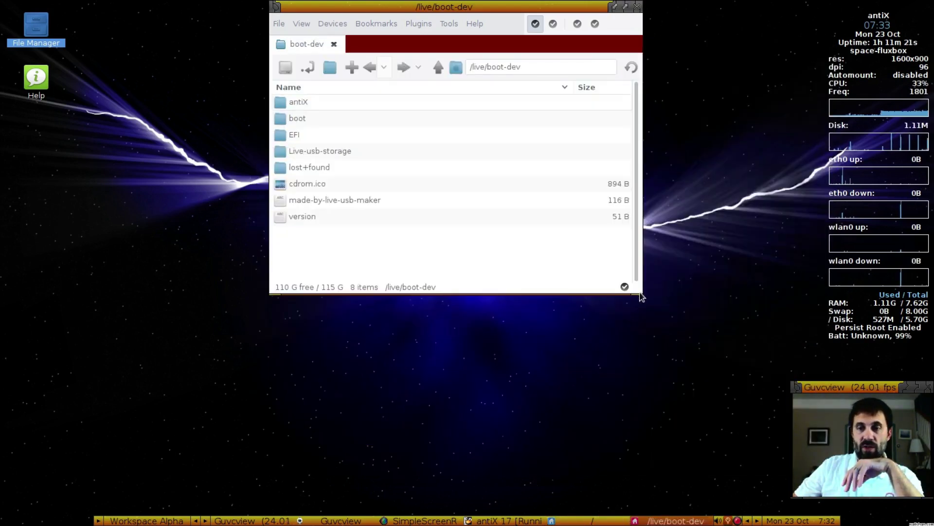
# - Enlarge the root window and inspect Live-usb-storage and its demo folder
pyautogui.moveTo(637, 289); pyautogui.dragTo(720, 328)
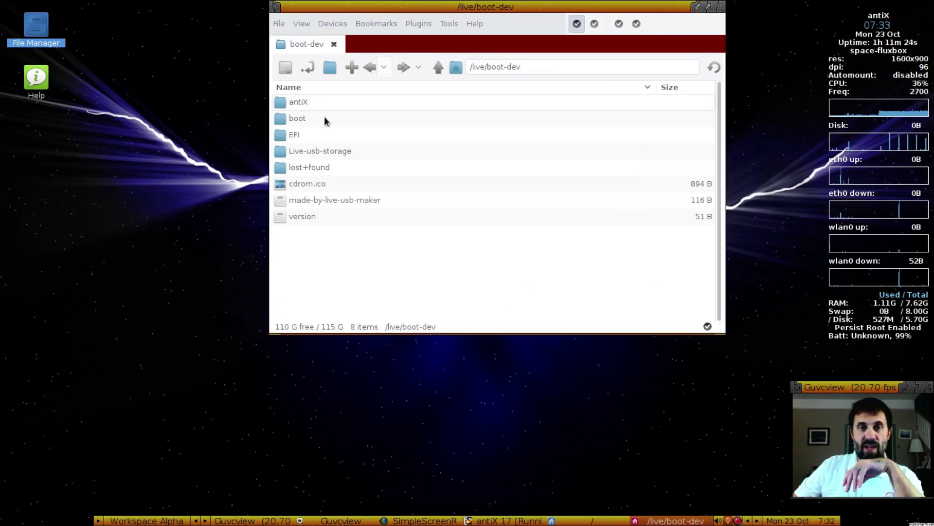
pyautogui.doubleClick(311, 153)
pyautogui.doubleClick(289, 103)
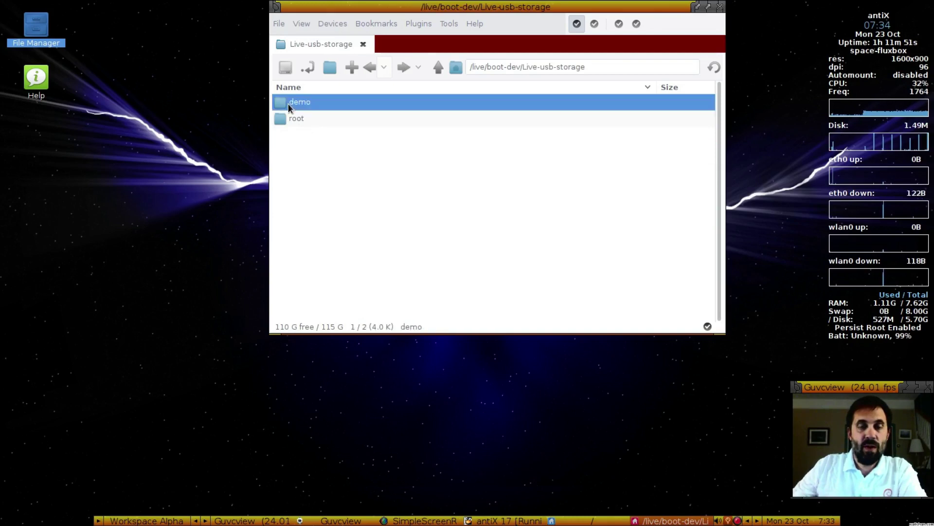
pyautogui.click(437, 67)
pyautogui.click(437, 66)
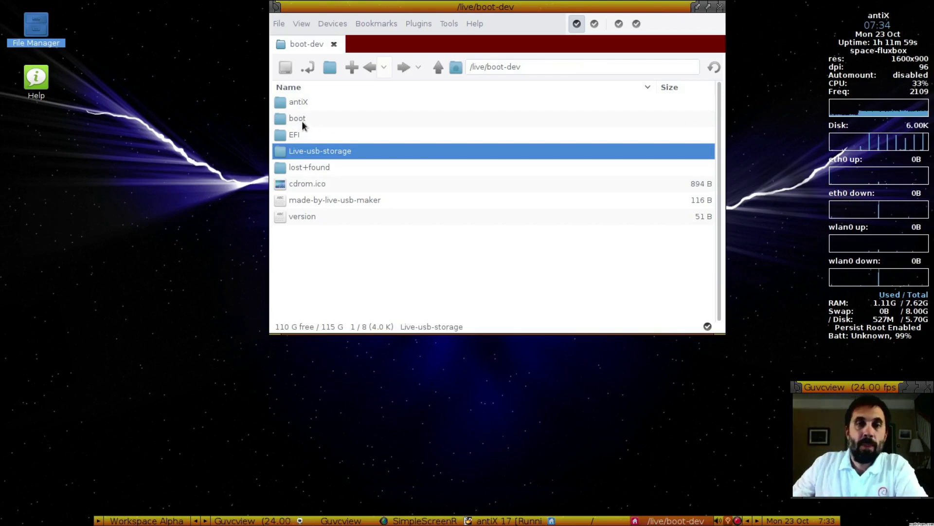
# - Look inside the EFI and boot folders, then open the antiX folder
pyautogui.doubleClick(294, 135)
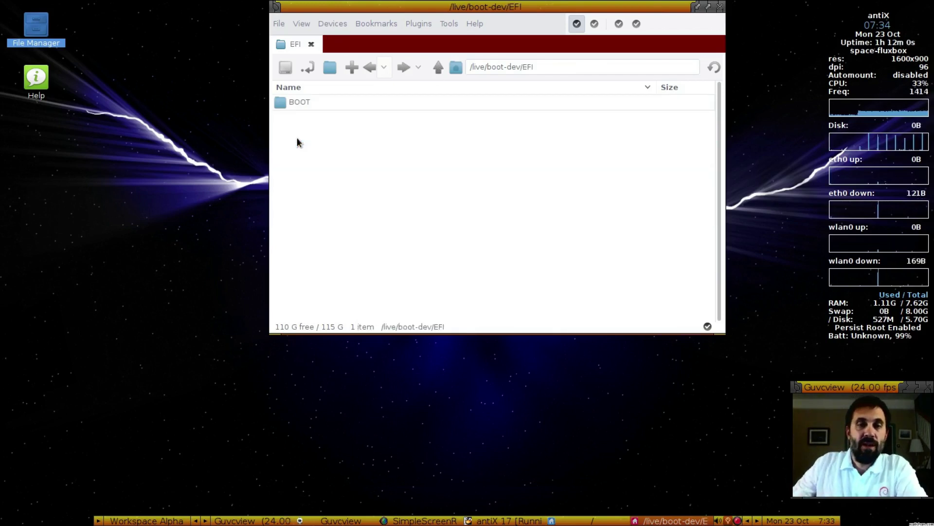
pyautogui.click(439, 67)
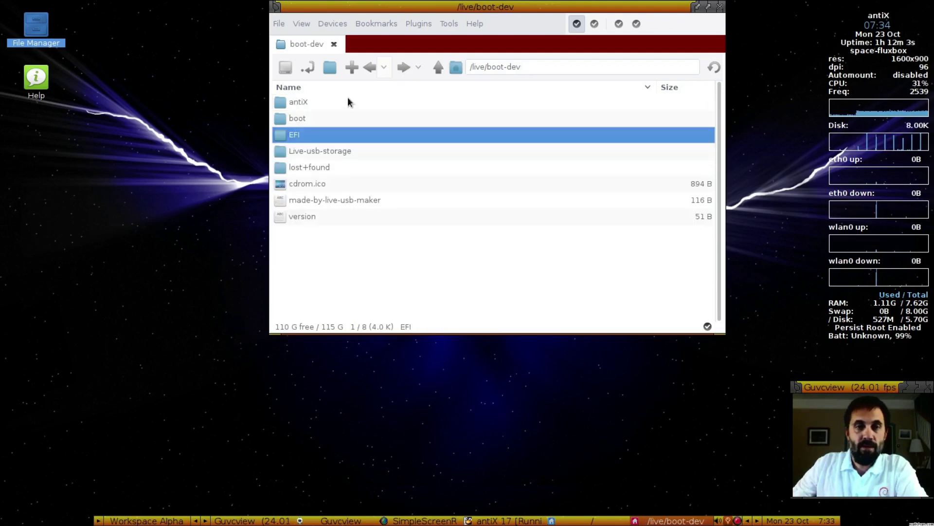
pyautogui.doubleClick(305, 120)
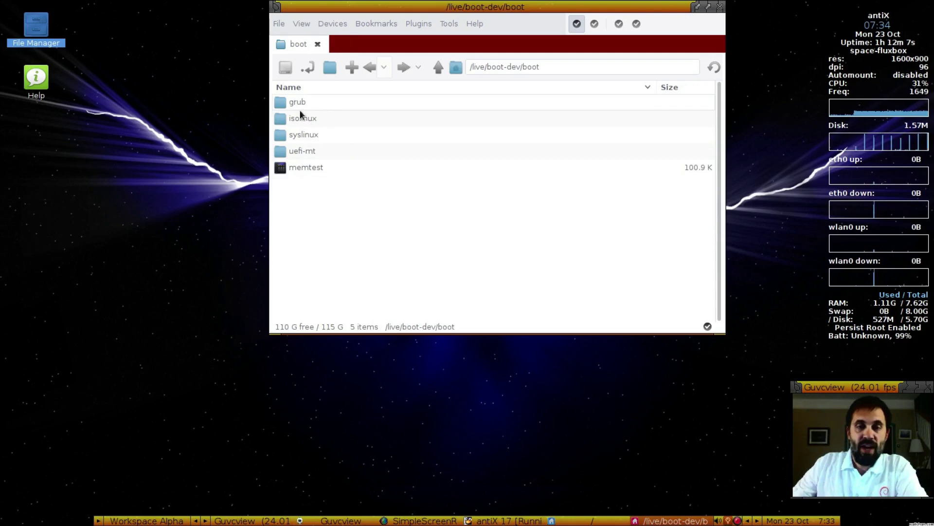
pyautogui.click(305, 105)
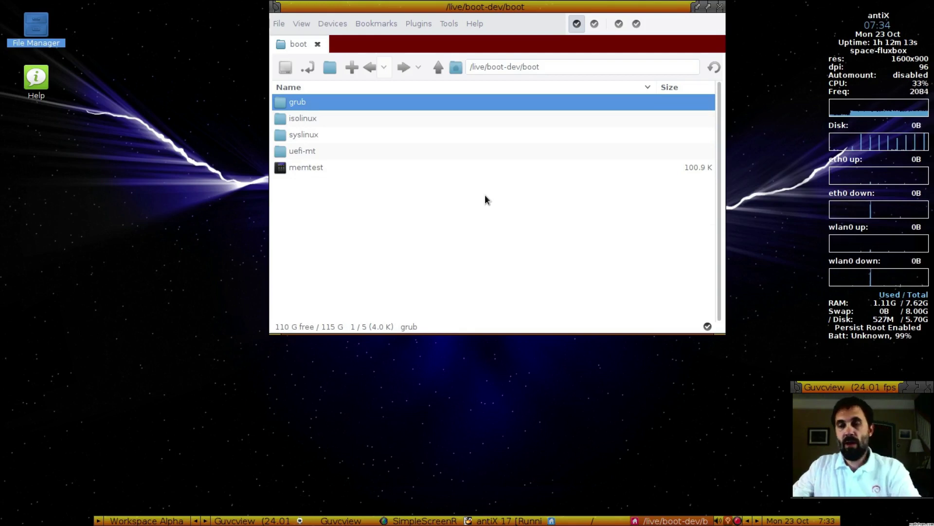
pyautogui.click(439, 70)
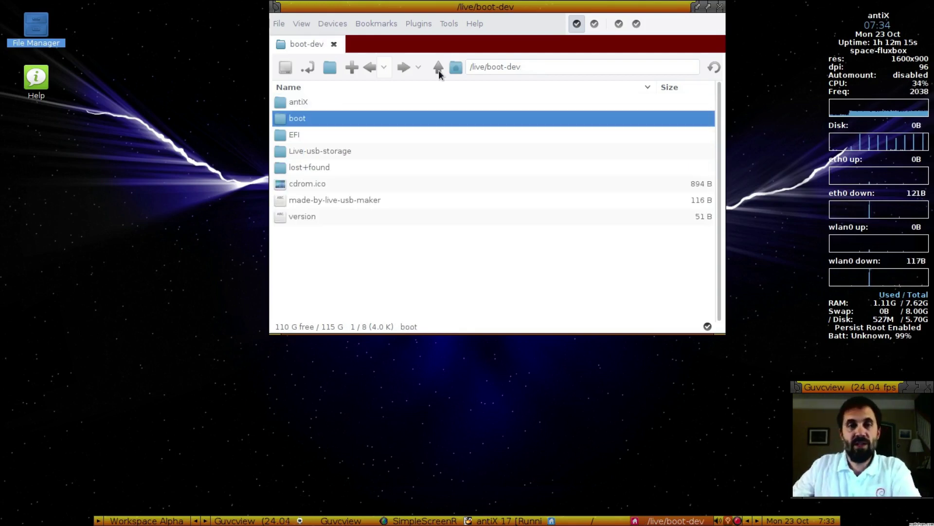
pyautogui.doubleClick(301, 103)
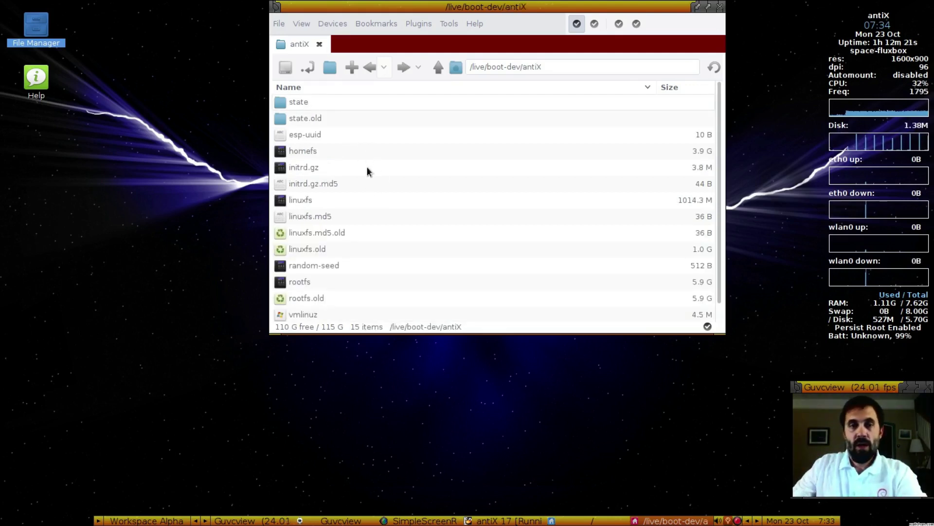
# - Browse the state folder's general and machine subfolders, then return to antiX
pyautogui.click(305, 102)
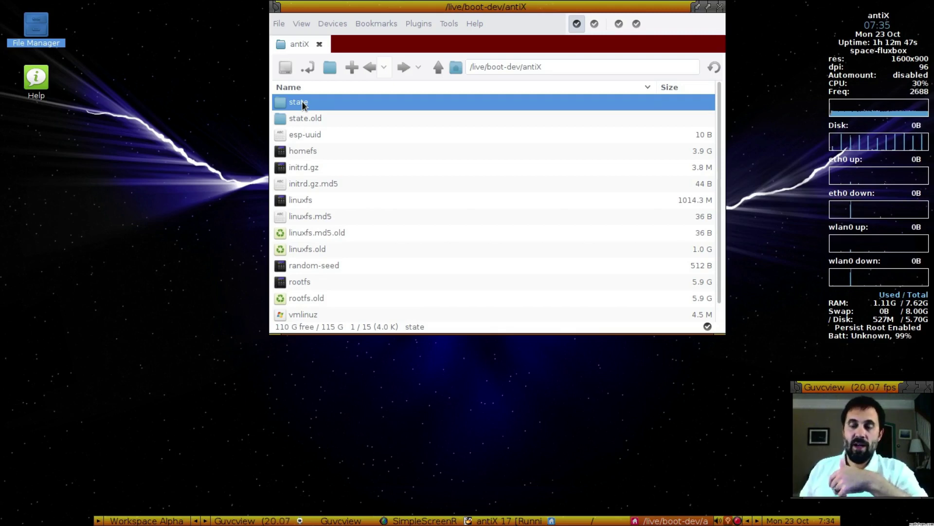
pyautogui.doubleClick(302, 103)
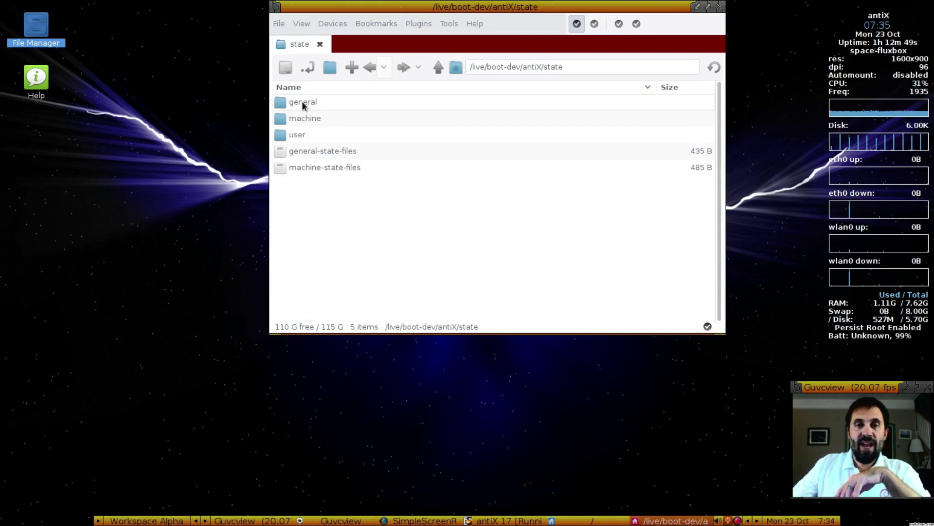
pyautogui.click(302, 119)
pyautogui.click(304, 102)
pyautogui.click(311, 118)
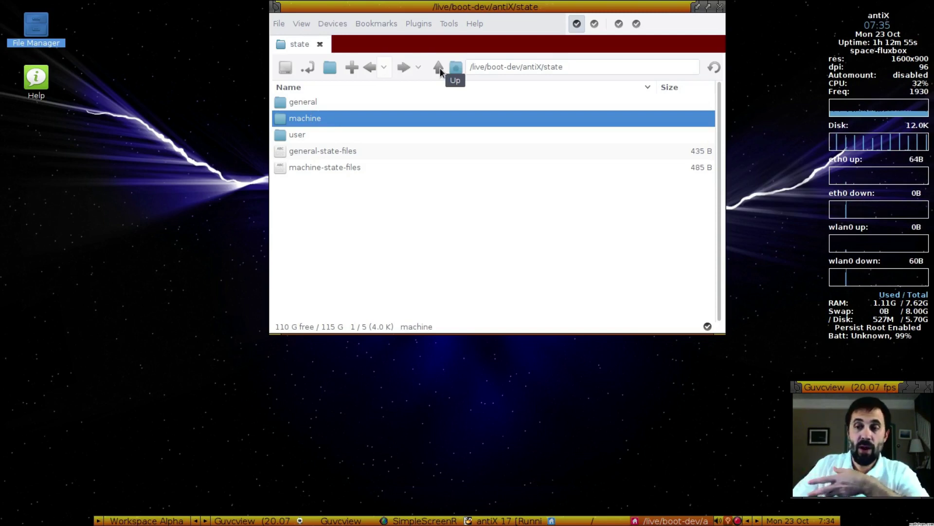
pyautogui.click(439, 68)
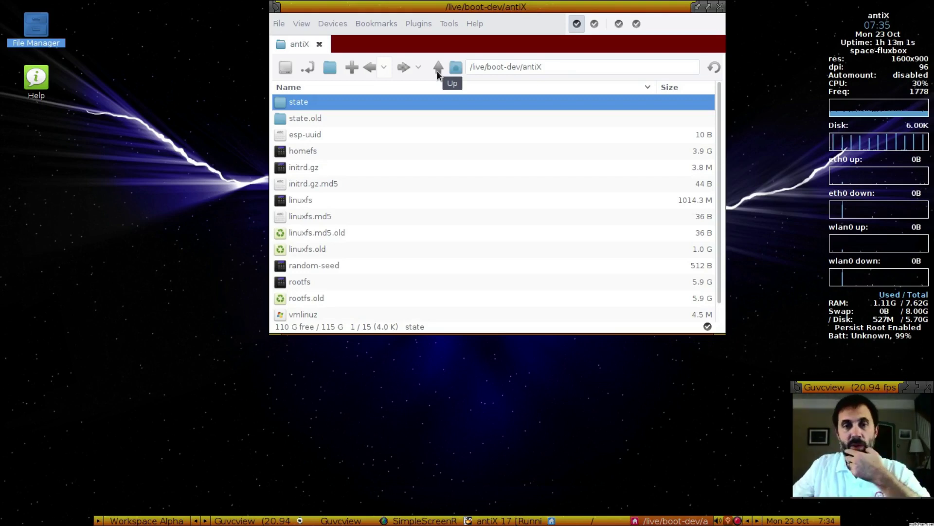
# - Sort antiX by name descending and browse state/general/files/etc/network, returning to antiX
pyautogui.click(316, 88)
pyautogui.doubleClick(316, 118)
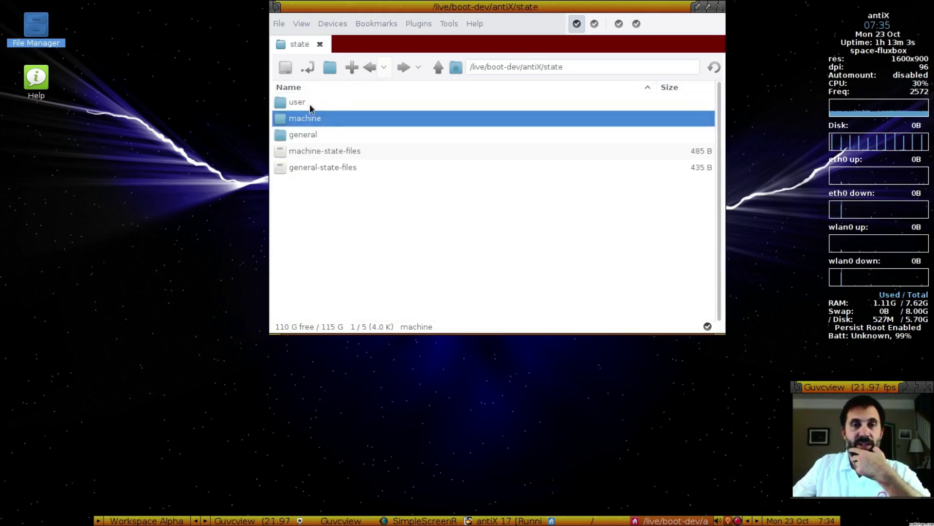
pyautogui.doubleClick(313, 134)
pyautogui.doubleClick(305, 103)
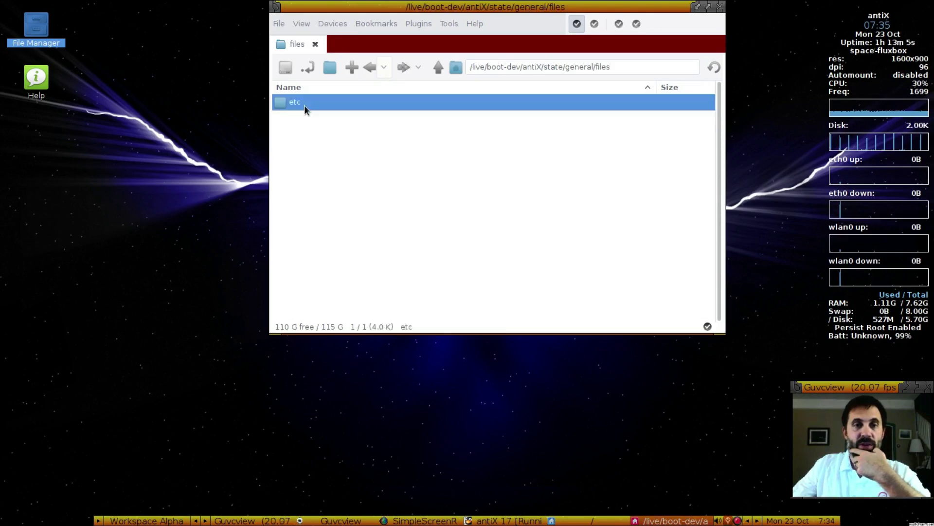
pyautogui.doubleClick(305, 105)
pyautogui.doubleClick(305, 105)
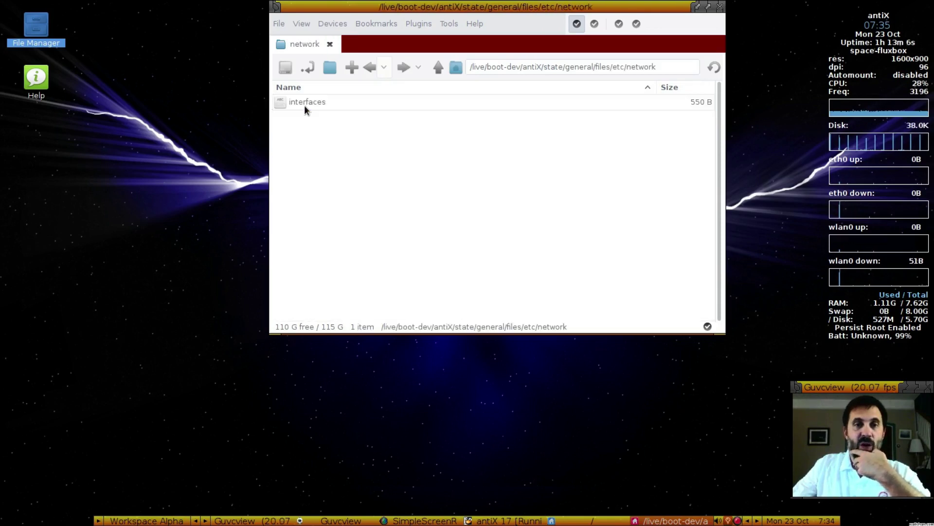
pyautogui.click(439, 67)
pyautogui.click(440, 67)
pyautogui.click(440, 66)
pyautogui.click(439, 66)
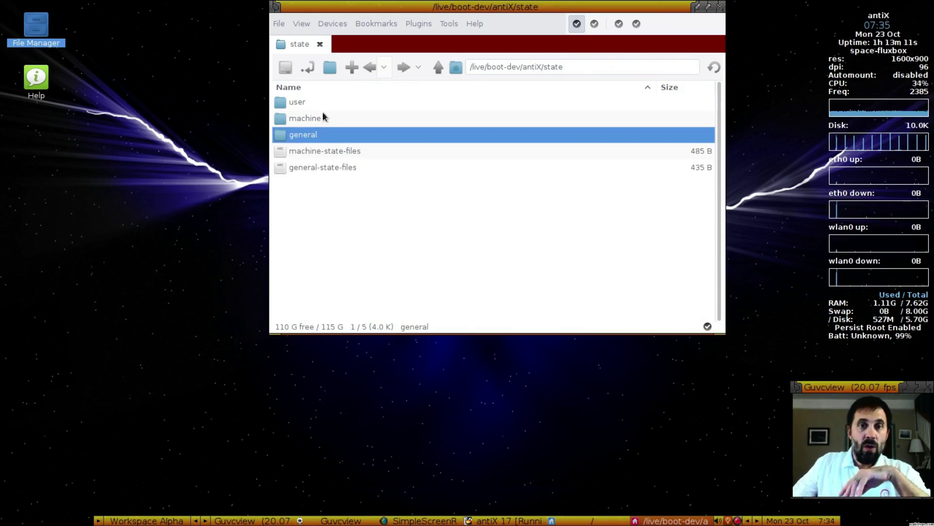
pyautogui.click(438, 66)
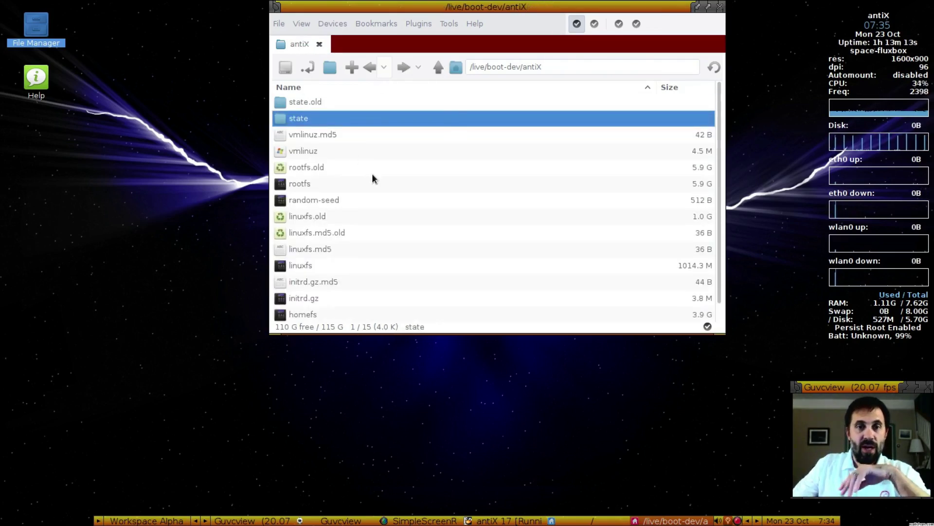
pyautogui.scroll(-1, 375, 178)
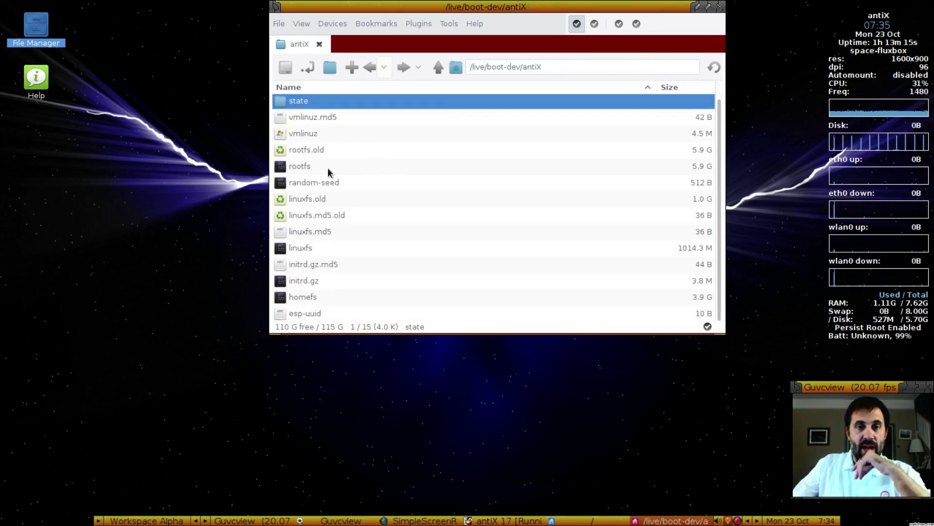
# - Point out the rootfs, homefs and linuxfs files, then bring the antiX 17 VM forward
pyautogui.click(307, 168)
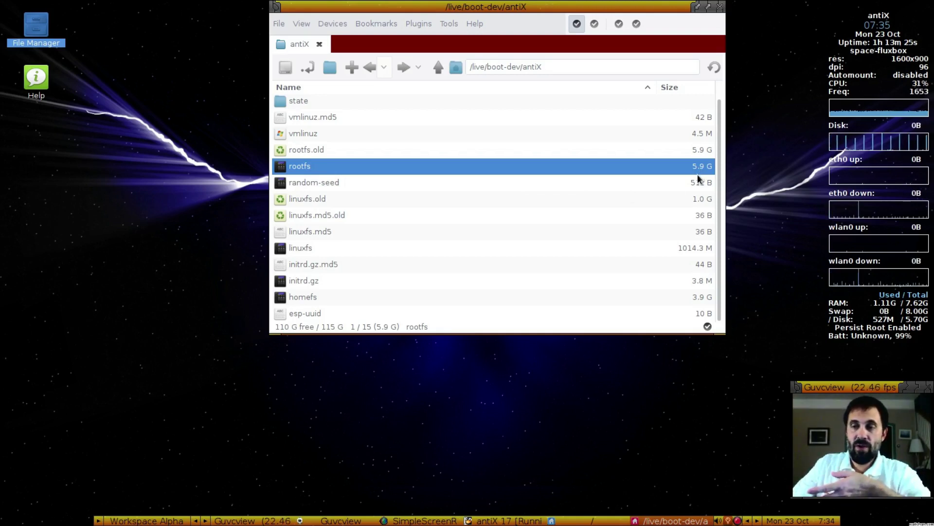
pyautogui.click(303, 296)
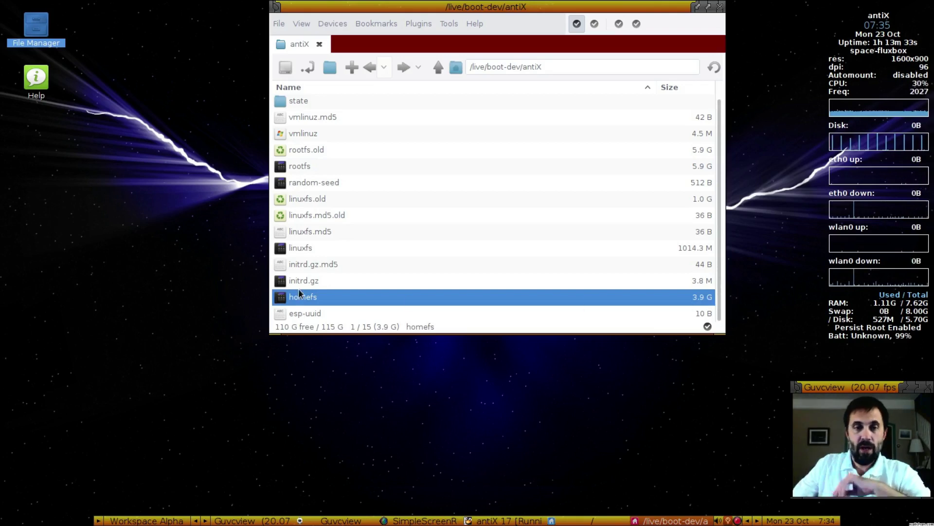
pyautogui.click(301, 250)
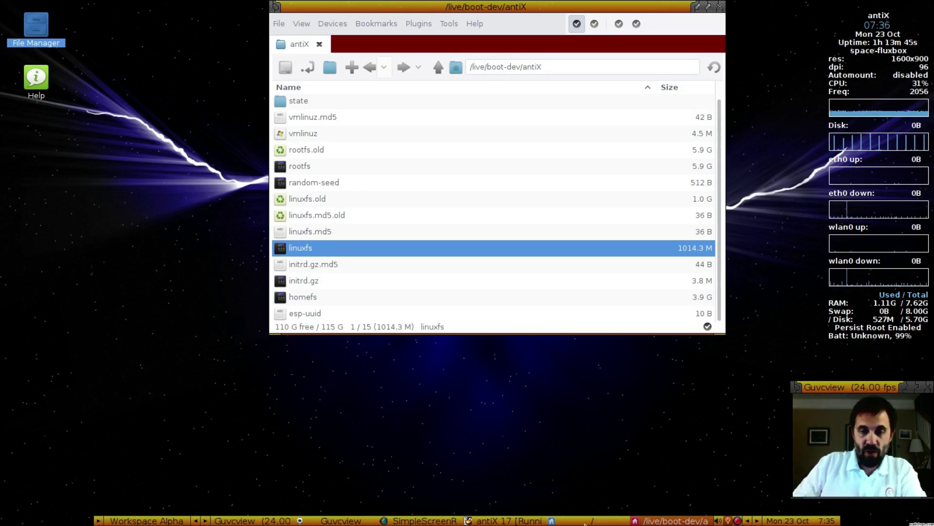
pyautogui.click(506, 520)
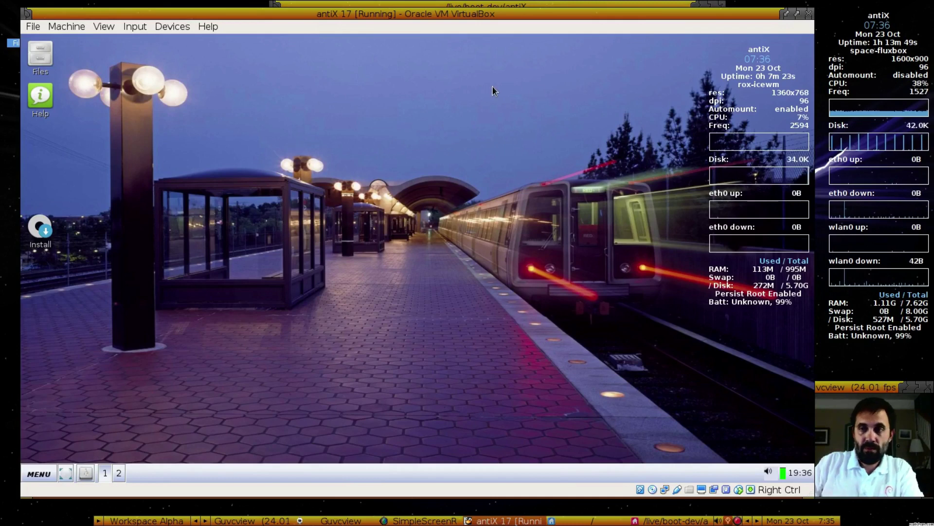
# - Browse the virtual machine's desktop and application menus without choosing anything
pyautogui.rightClick(109, 256)
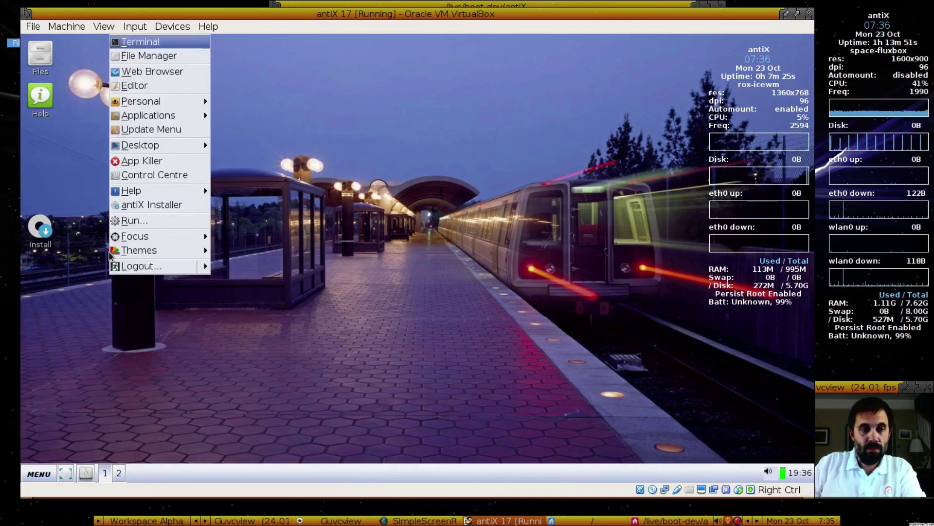
pyautogui.click(98, 270)
pyautogui.click(39, 473)
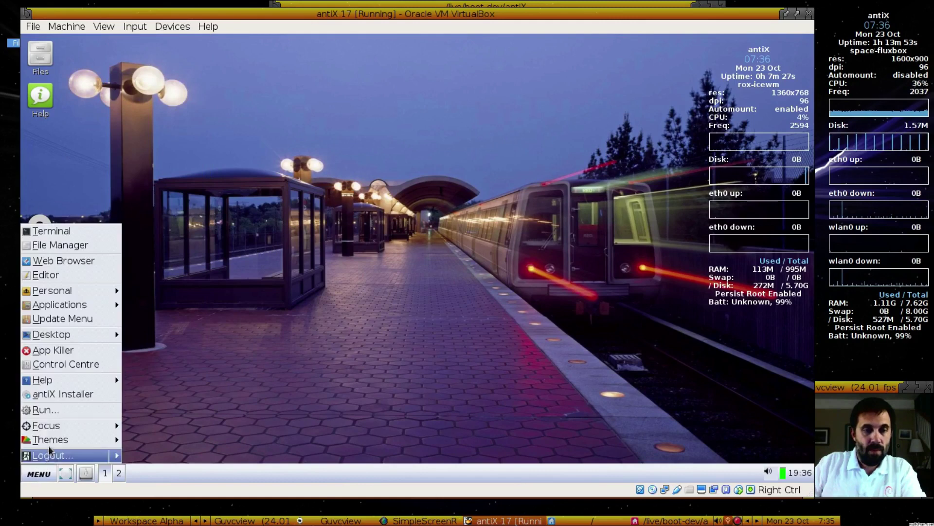
pyautogui.moveTo(73, 307)
pyautogui.moveTo(170, 418)
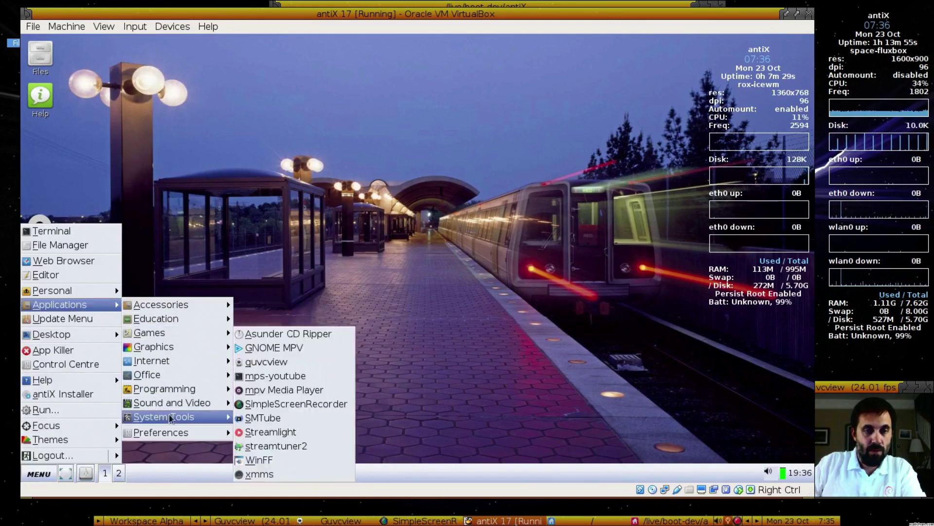
pyautogui.click(280, 471)
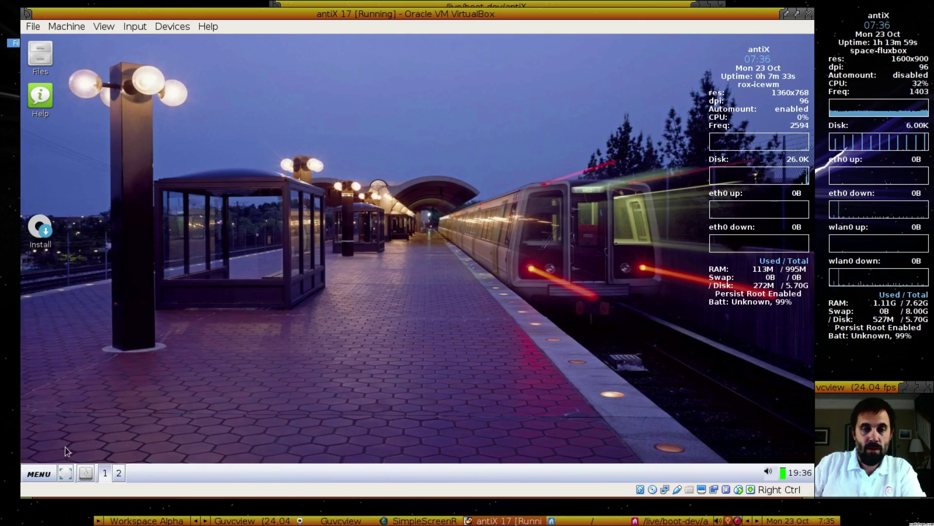
# - Power off the antiX 17 virtual machine from the VirtualBox window's close button
pyautogui.click(52, 473)
pyautogui.press('Escape')
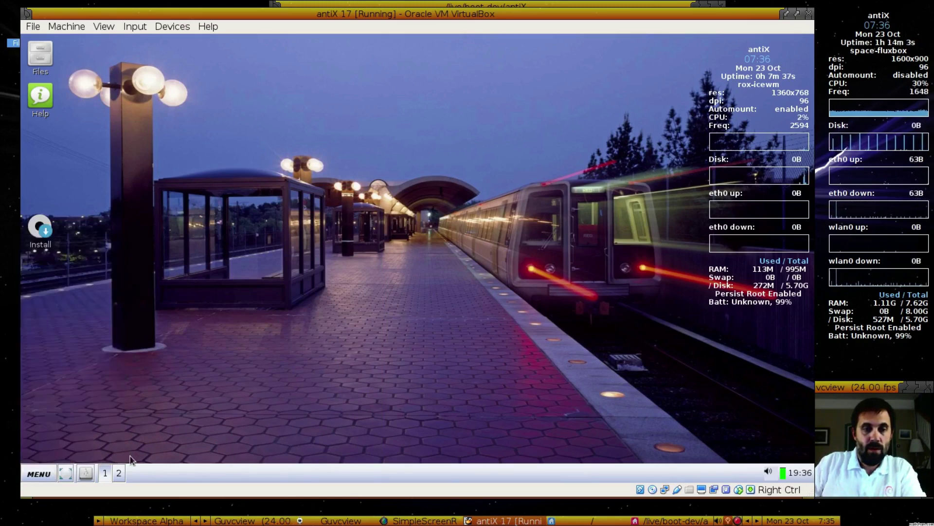
pyautogui.click(809, 14)
pyautogui.click(391, 285)
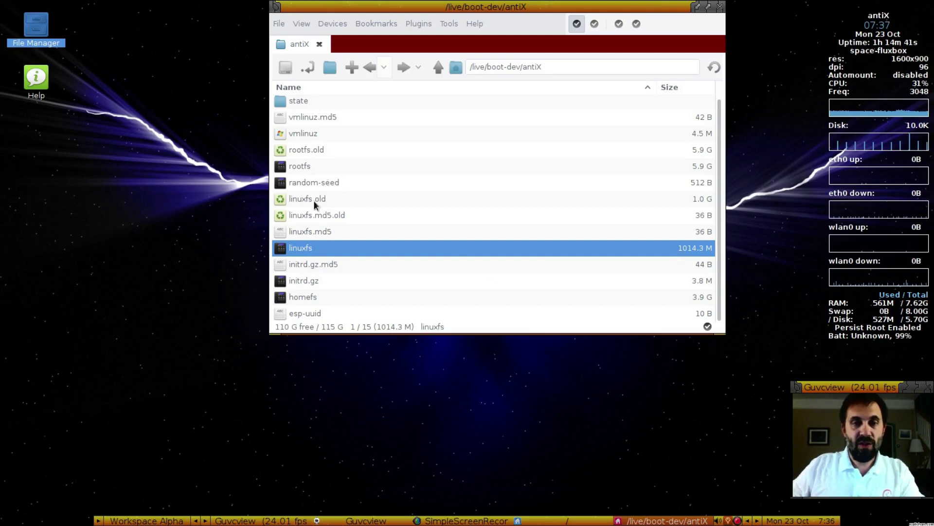
pyautogui.click(291, 171)
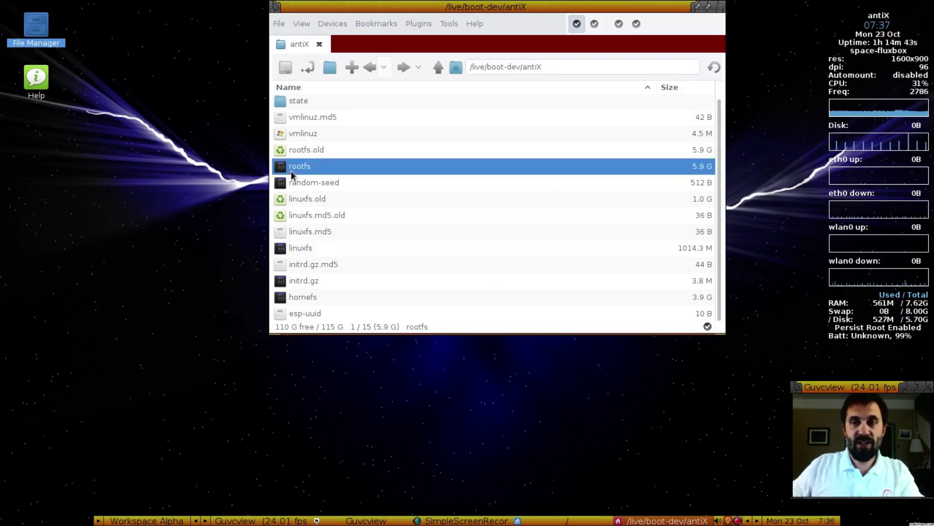
pyautogui.click(298, 302)
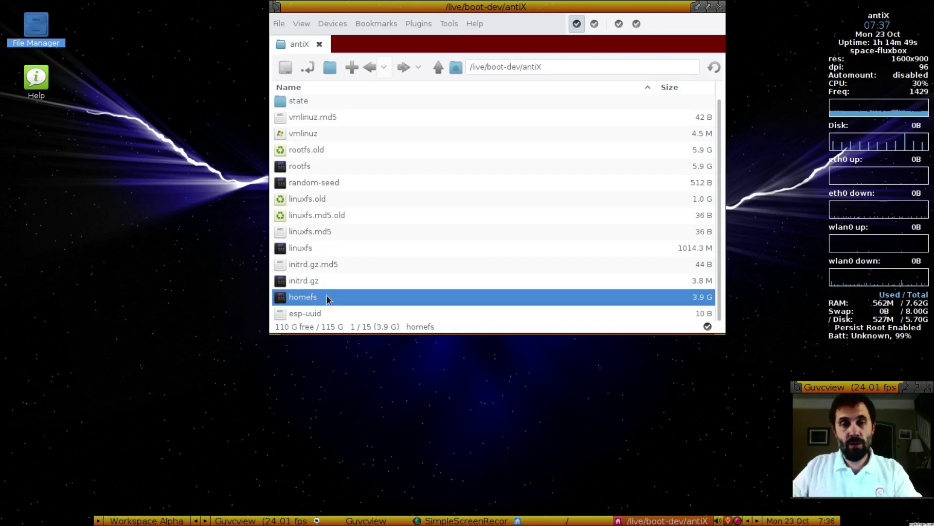
pyautogui.click(309, 248)
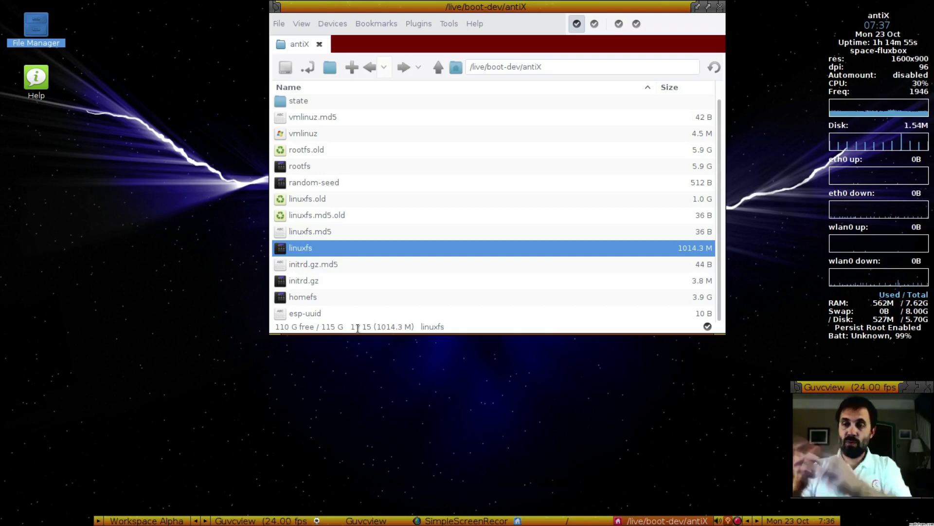
# - Close SpaceFM and launch Control Centre from the desktop's Fluxbox menu
pyautogui.click(720, 7)
pyautogui.rightClick(130, 240)
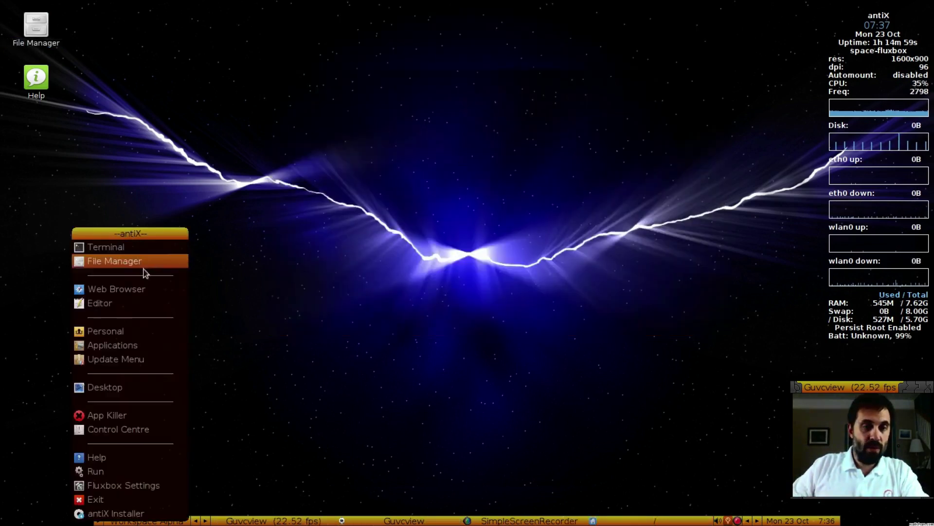
pyautogui.moveTo(150, 350)
pyautogui.moveTo(236, 391)
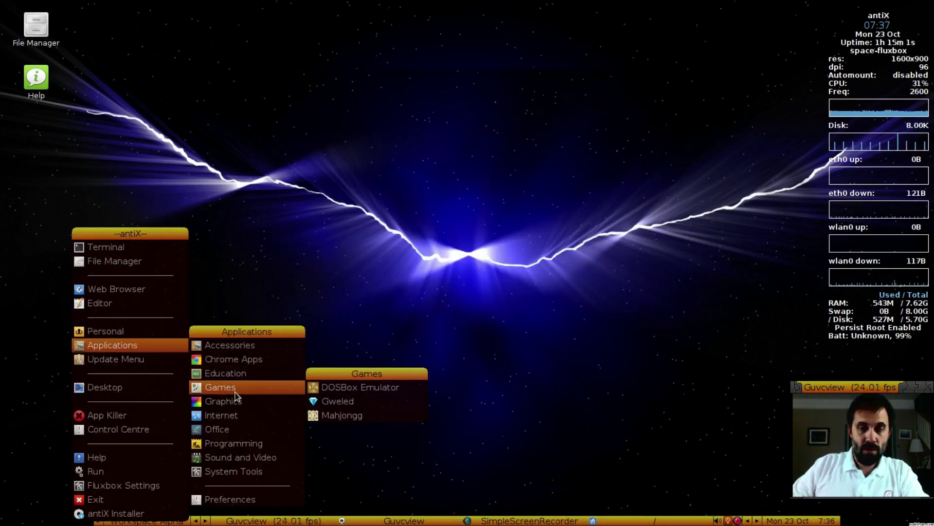
pyautogui.moveTo(232, 472)
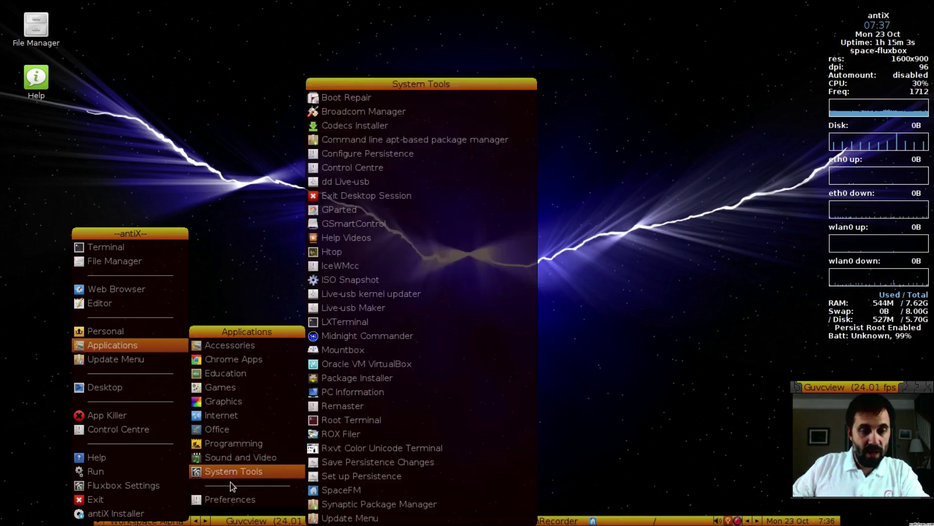
pyautogui.click(151, 431)
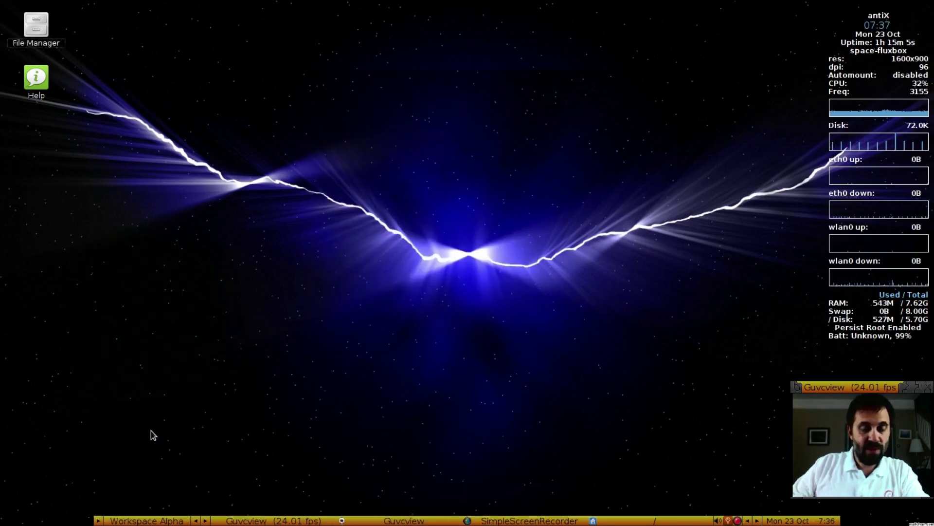
# - From Control Centre's Live tab, run Remaster-Customize Live as General, excluding /home files
pyautogui.click(295, 264)
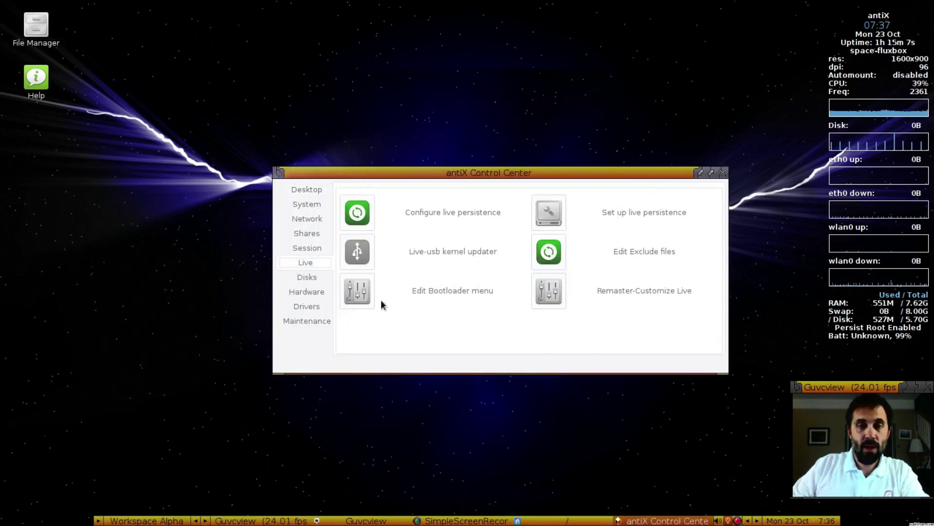
pyautogui.click(547, 292)
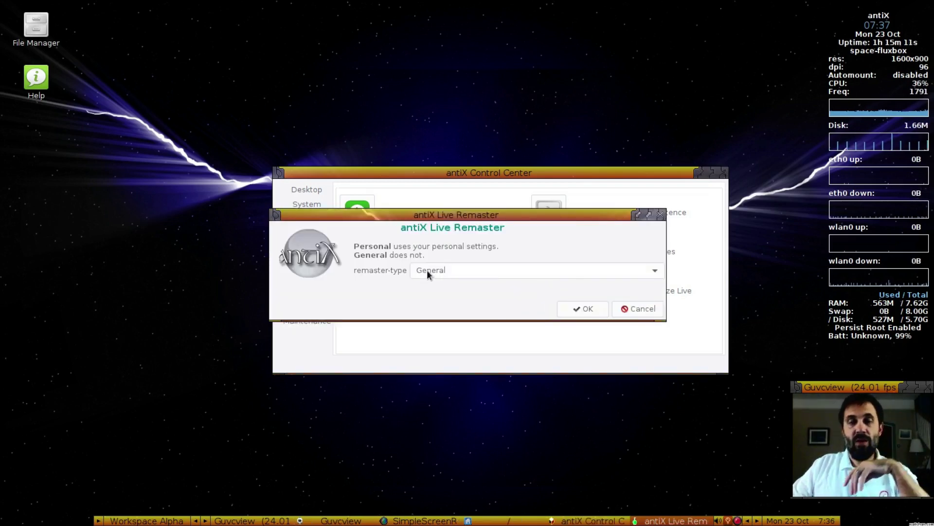
pyautogui.click(427, 269)
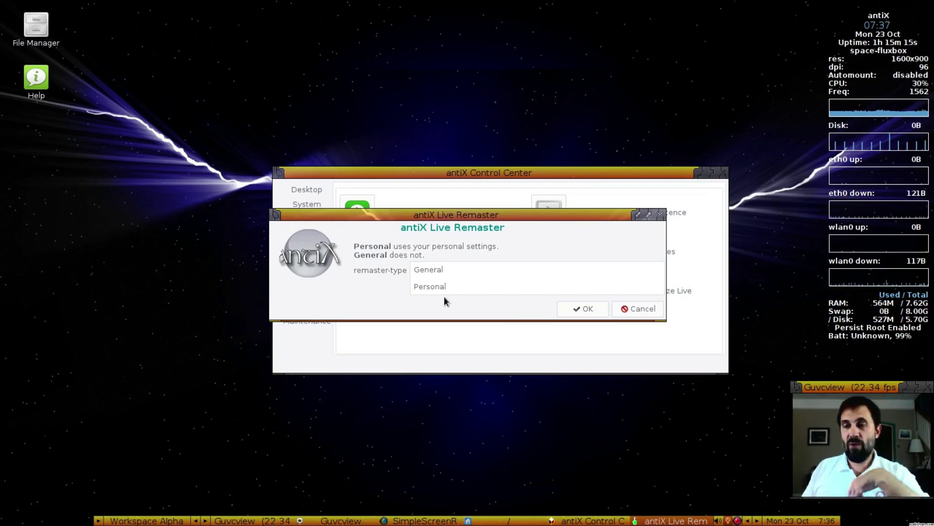
pyautogui.click(451, 268)
pyautogui.click(593, 310)
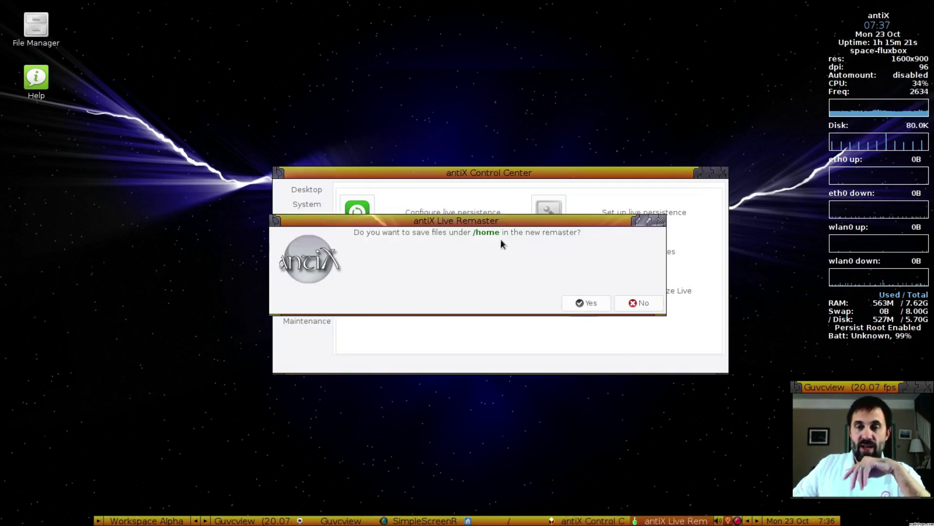
pyautogui.click(641, 304)
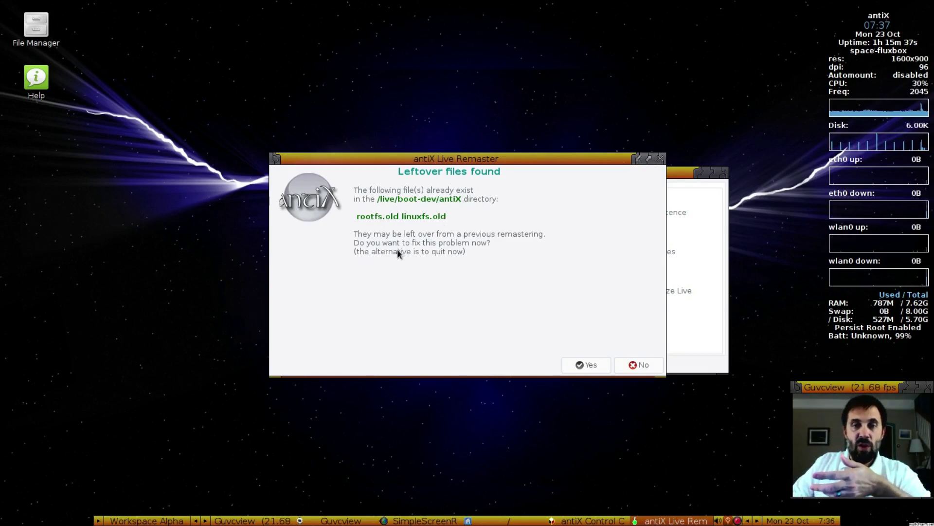
# - Delete both leftover files, rootfs.old and linuxfs.old, in /live/boot-dev/antiX
pyautogui.click(583, 364)
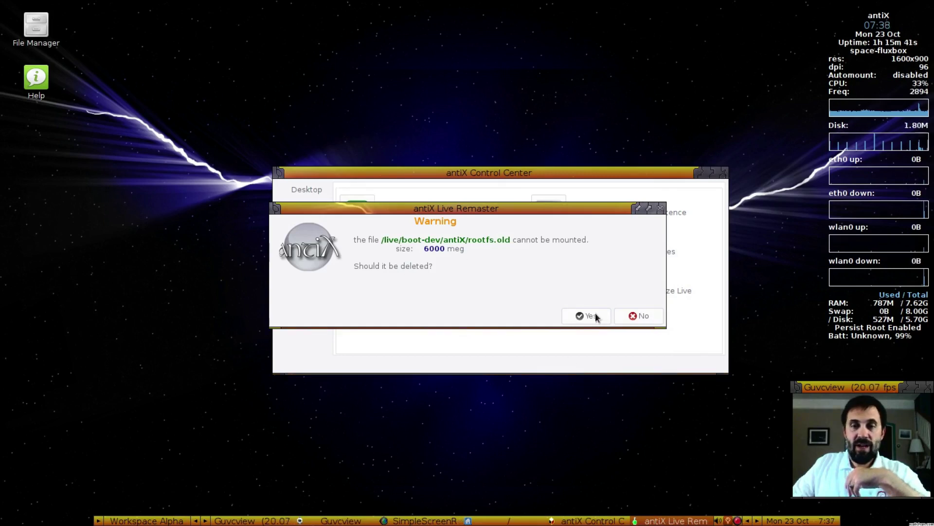
pyautogui.click(591, 316)
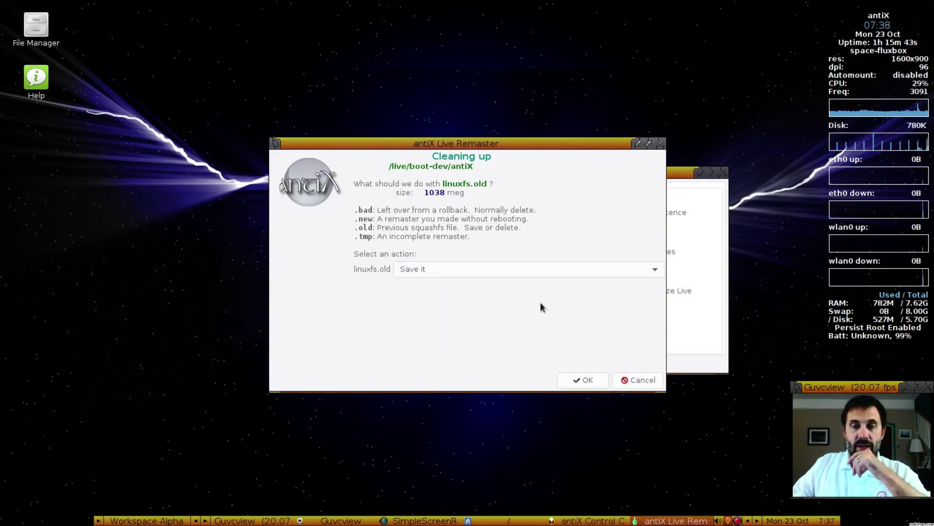
pyautogui.click(435, 270)
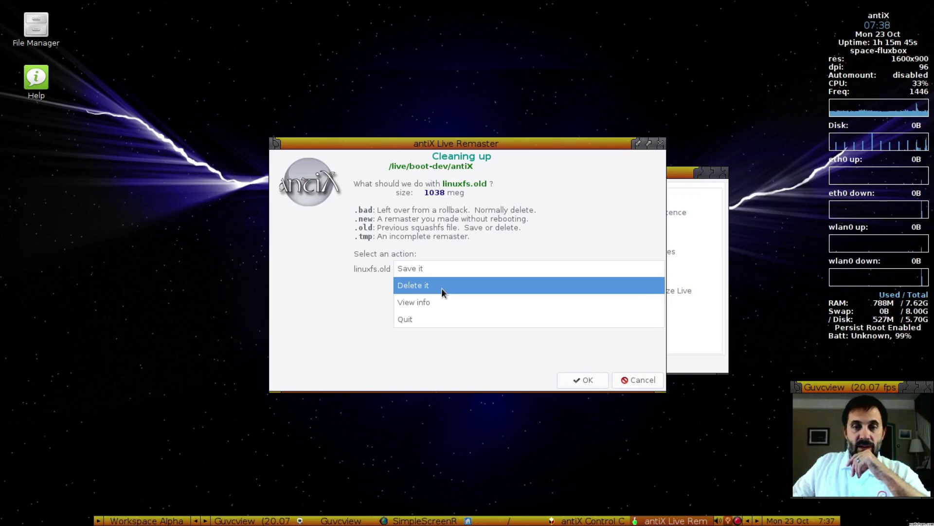
pyautogui.click(442, 286)
pyautogui.click(600, 378)
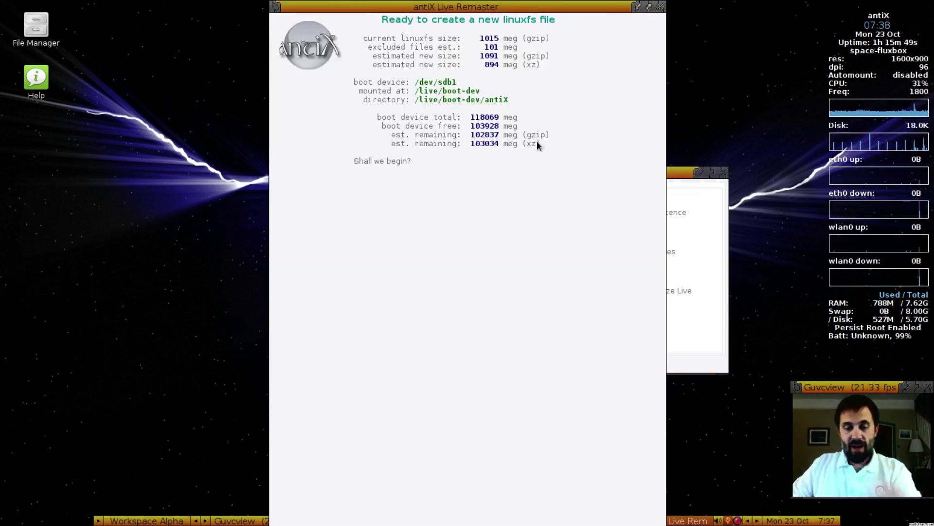
# - Move the remaster window up and confirm creating a new linuxfs file
pyautogui.moveTo(551, 331); pyautogui.dragTo(526, 229)
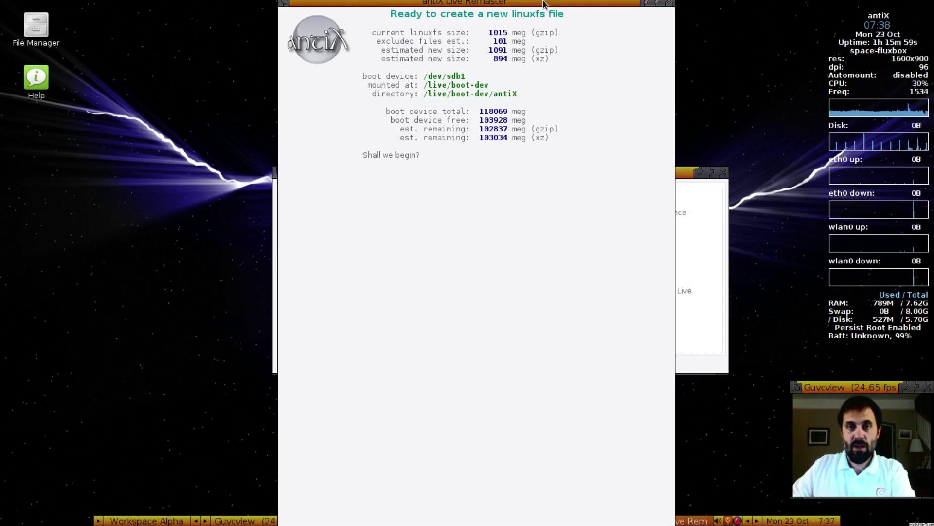
pyautogui.moveTo(543, 4); pyautogui.dragTo(530, 23)
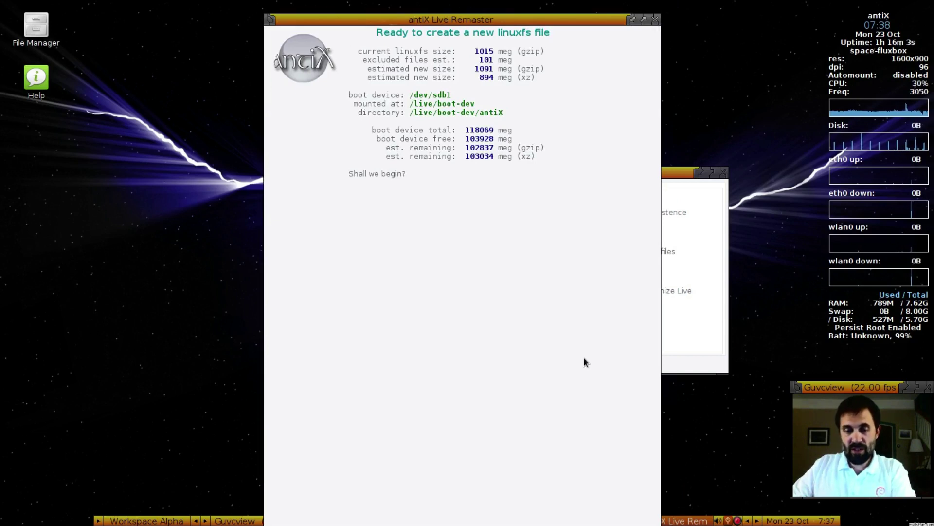
pyautogui.moveTo(584, 361); pyautogui.dragTo(553, 270)
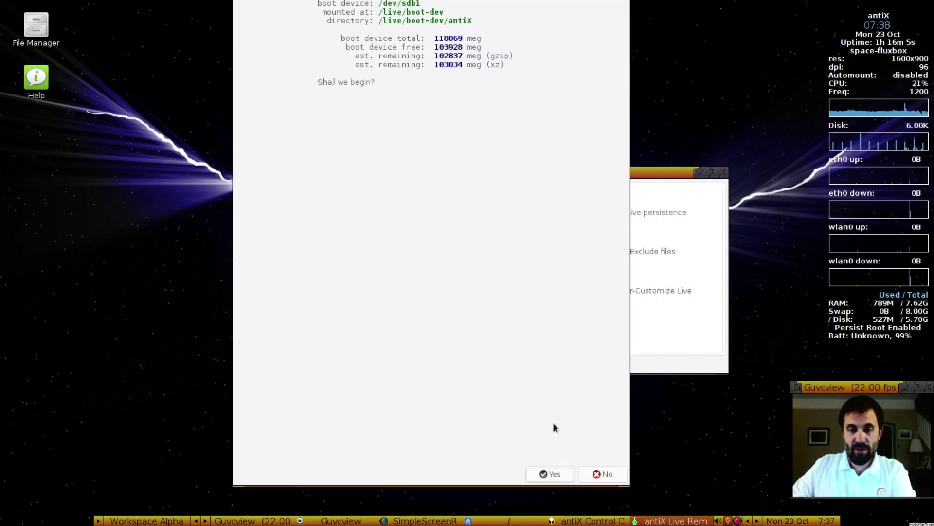
pyautogui.click(556, 478)
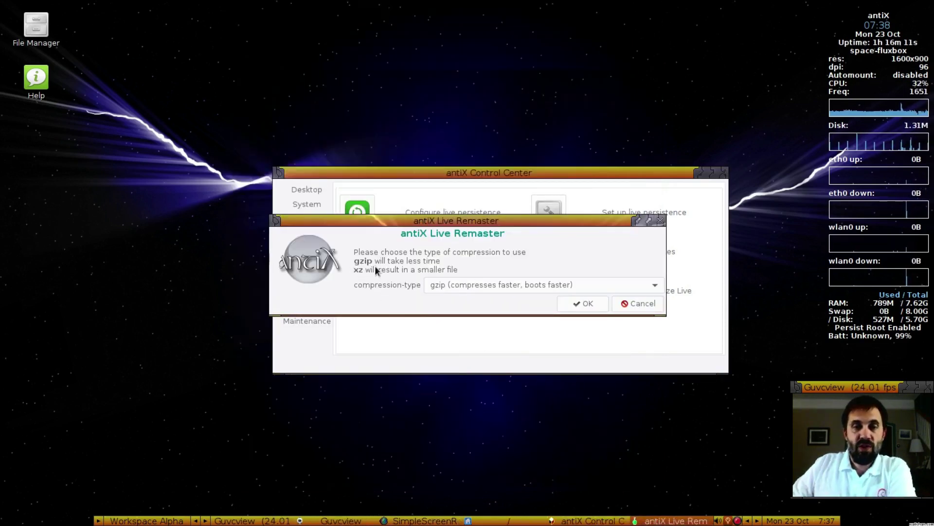
# - Choose gzip compression, use all CPUs, and start with a blank title
pyautogui.click(472, 288)
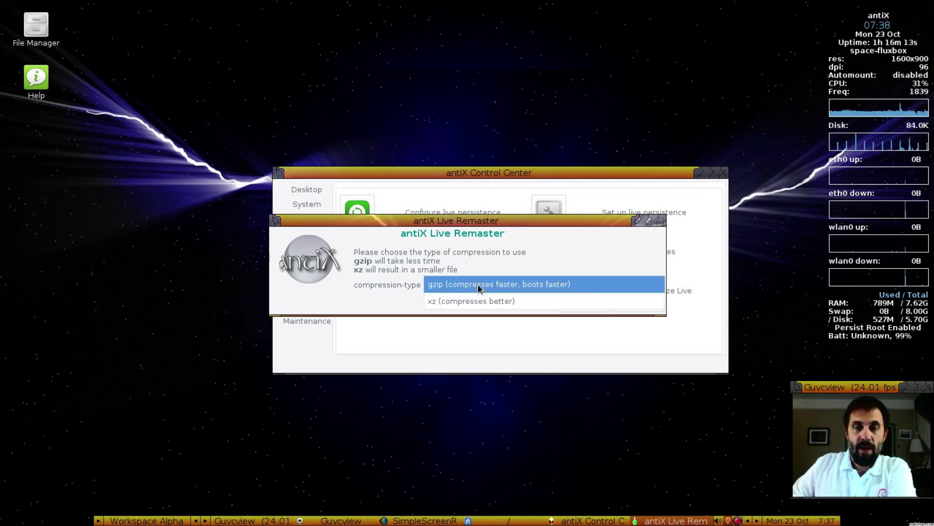
pyautogui.click(478, 284)
pyautogui.click(575, 301)
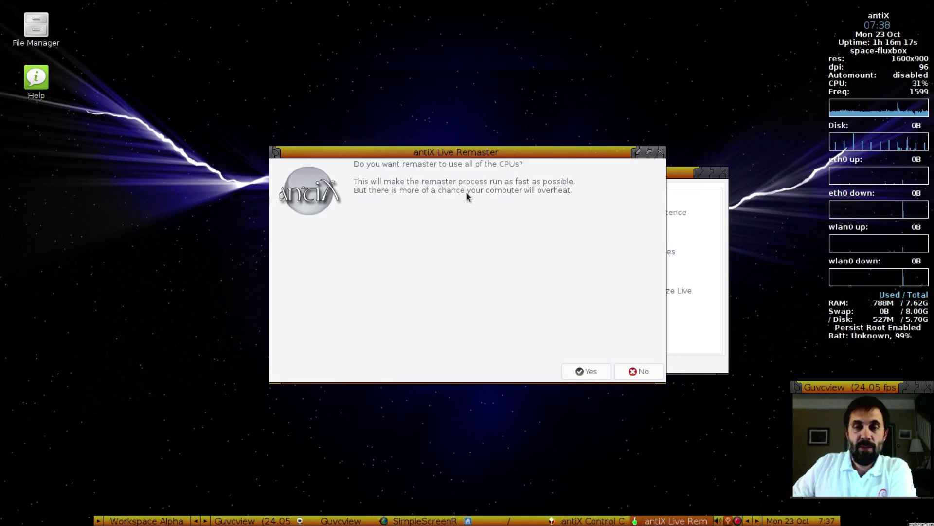
pyautogui.click(580, 371)
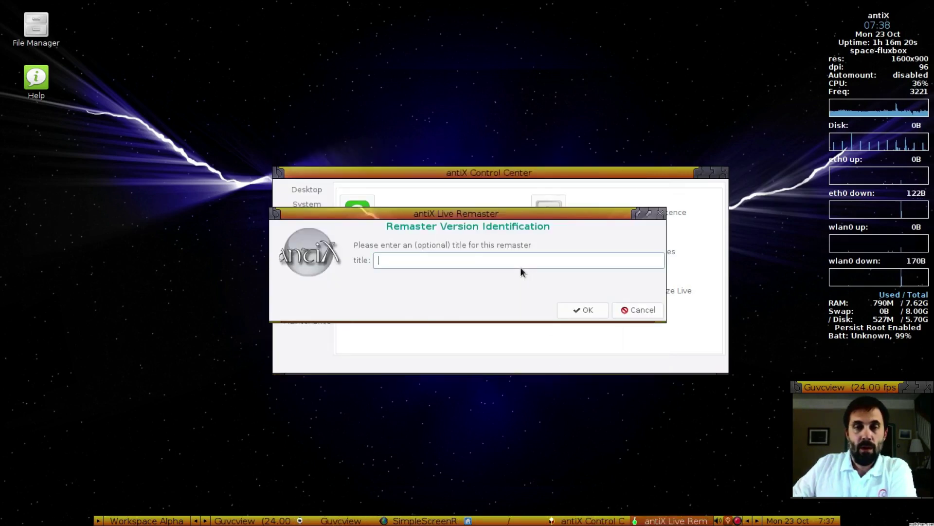
pyautogui.click(572, 314)
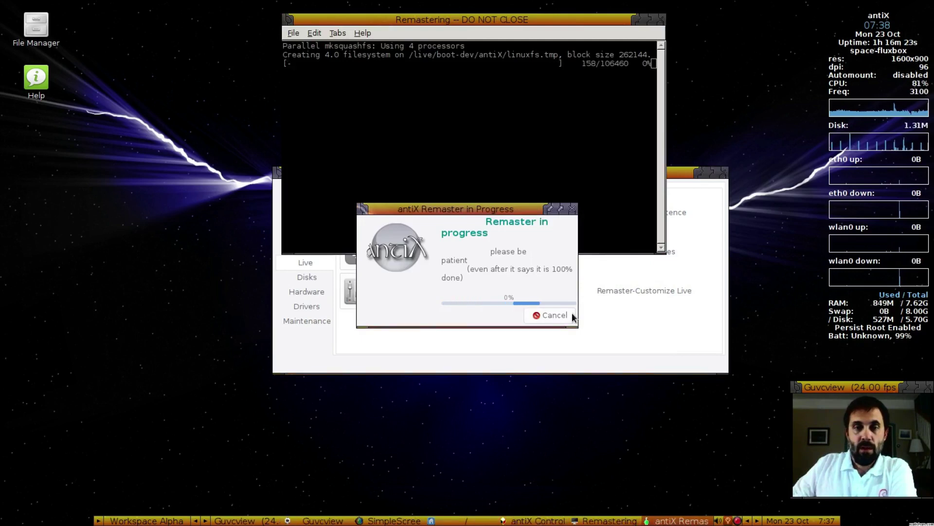
# - Widen the progress dialog and wait for the 1111 meg gzip linuxfs.new to finish
pyautogui.moveTo(578, 327); pyautogui.dragTo(676, 338)
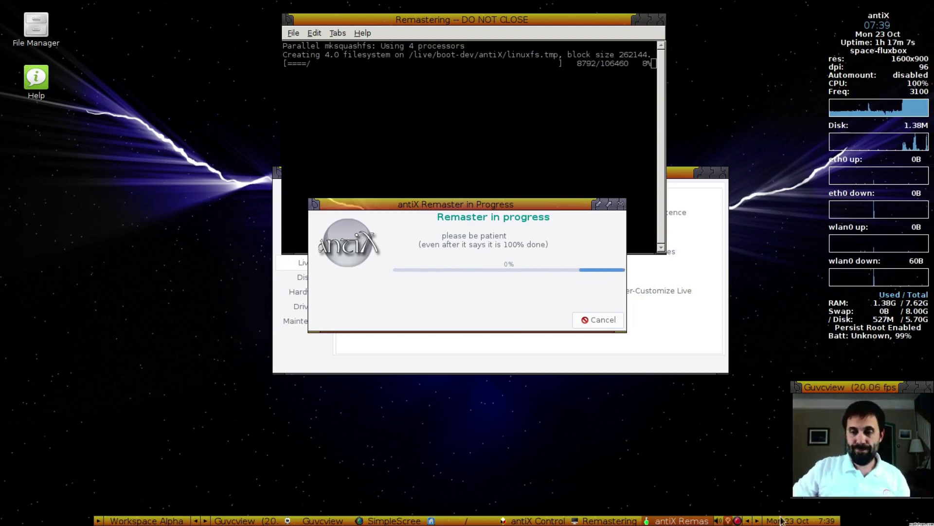
pyautogui.rightClick(738, 520)
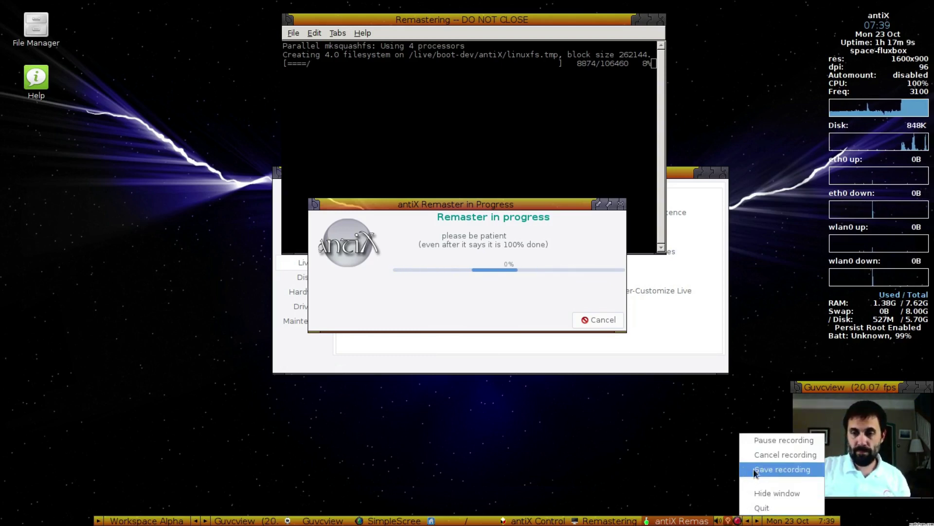
pyautogui.click(784, 440)
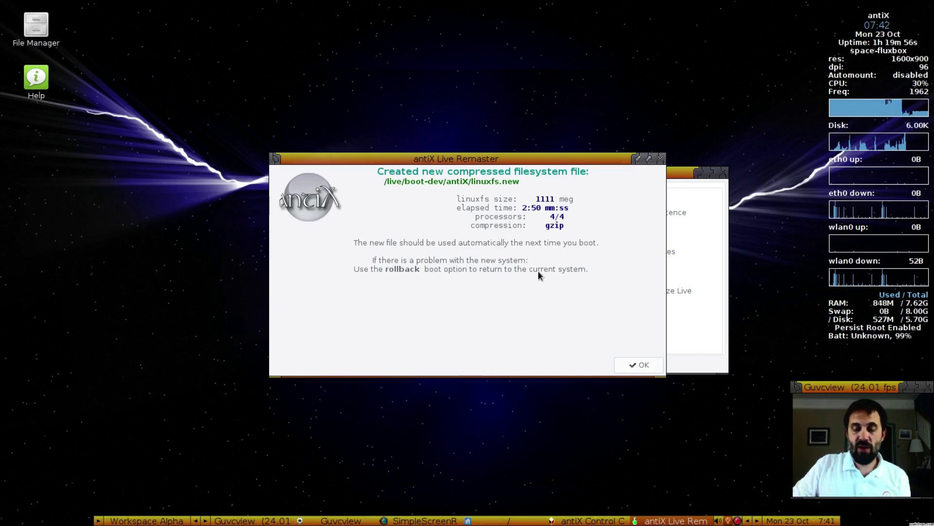
# - Acknowledge the new linuxfs.new, then create a 6.0 Gig rootfs.new and dismiss the success message
pyautogui.click(638, 365)
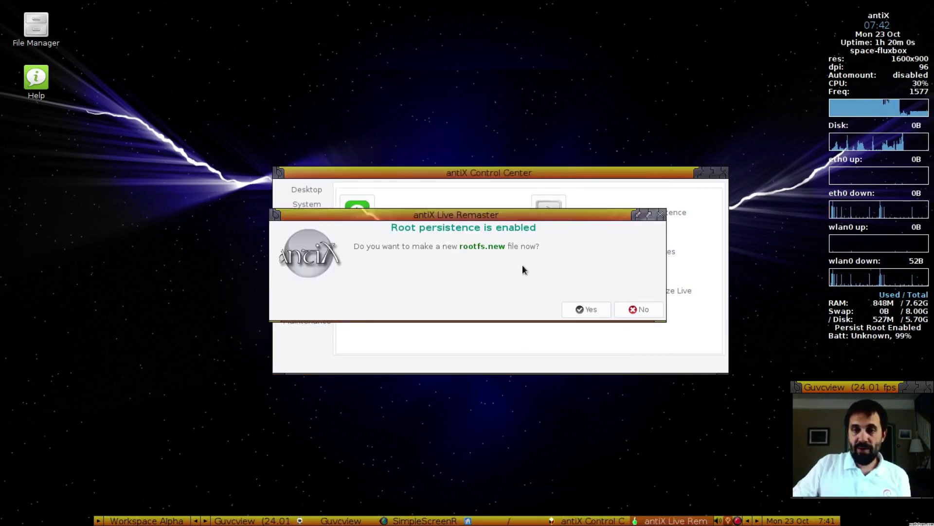
pyautogui.click(581, 311)
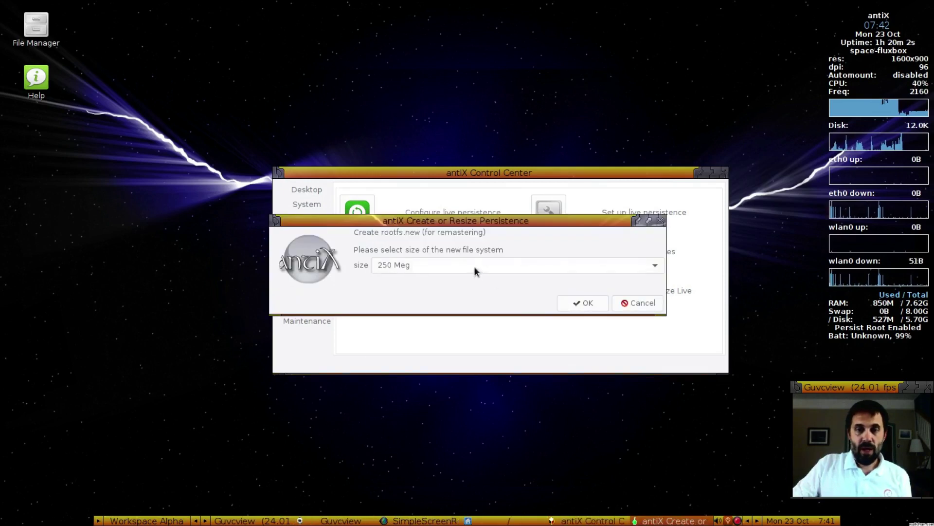
pyautogui.click(474, 267)
pyautogui.click(460, 450)
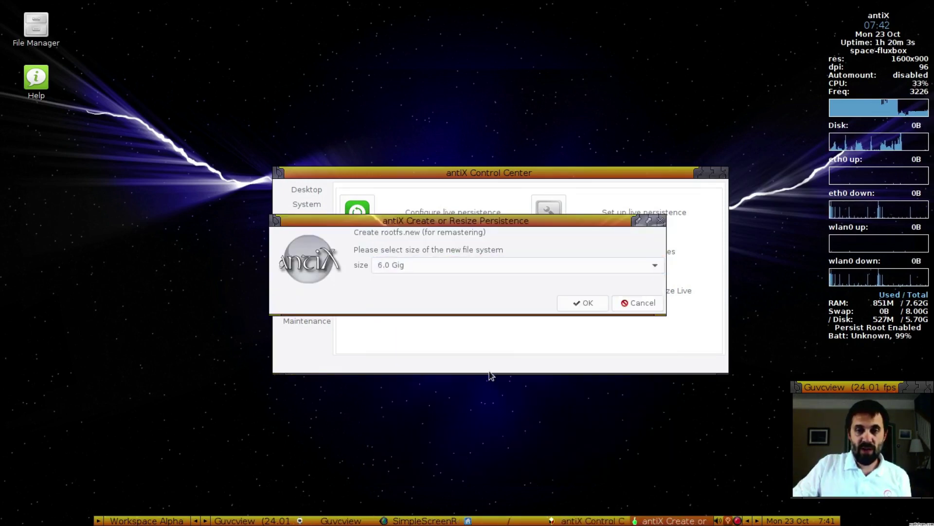
pyautogui.click(563, 302)
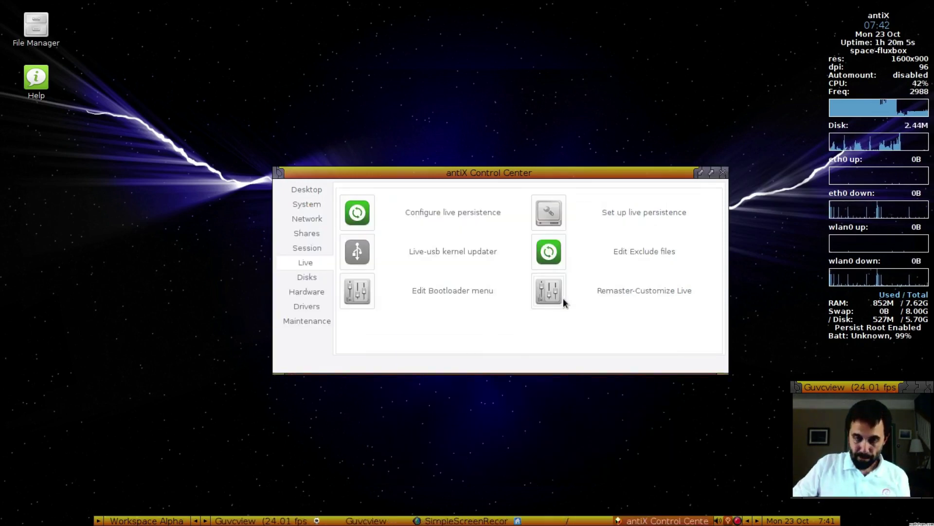
pyautogui.press('Return')
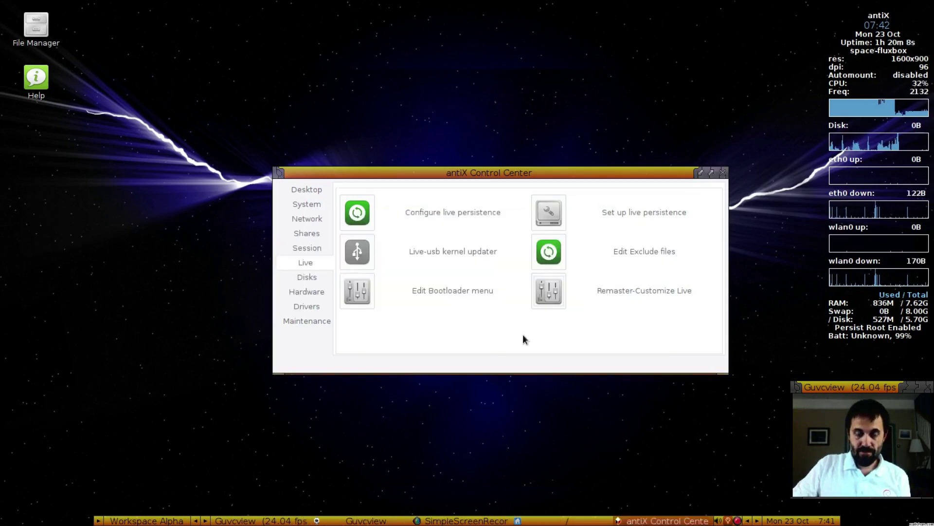
# - Close the Control Center and open a new SpaceFM file manager window, dismissing the missing-directory error
pyautogui.click(724, 172)
pyautogui.click(30, 23)
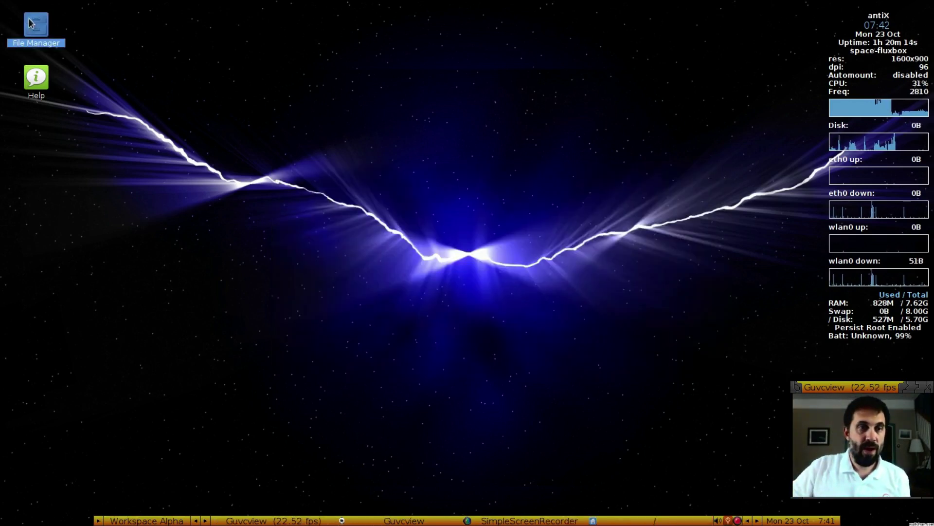
pyautogui.doubleClick(30, 23)
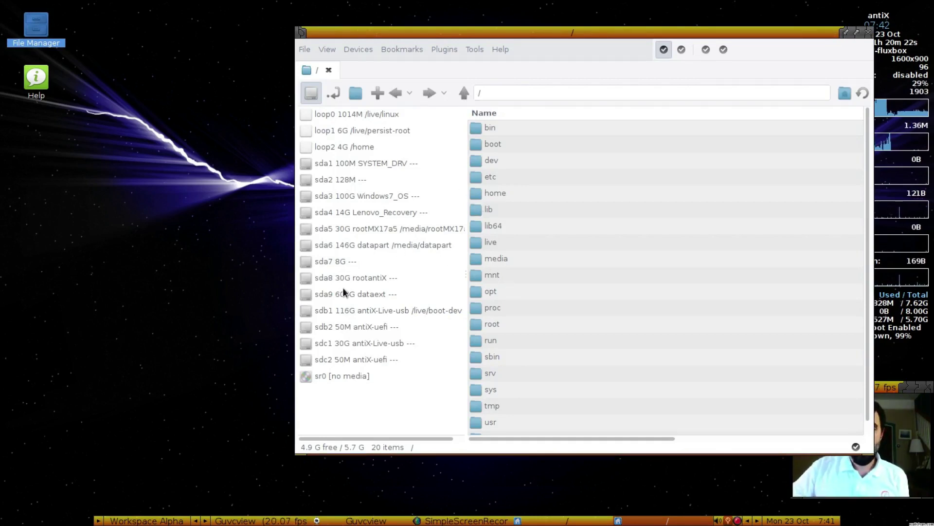
pyautogui.click(352, 309)
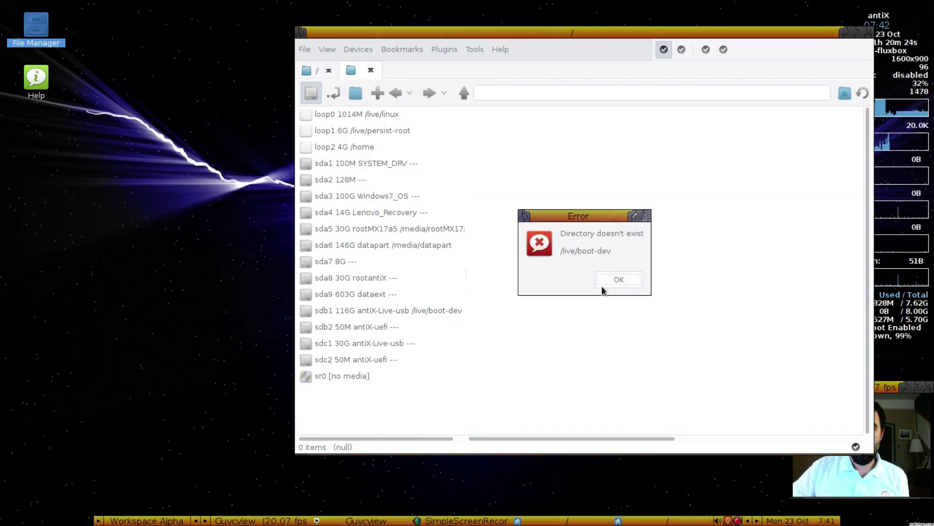
pyautogui.click(628, 280)
pyautogui.click(305, 50)
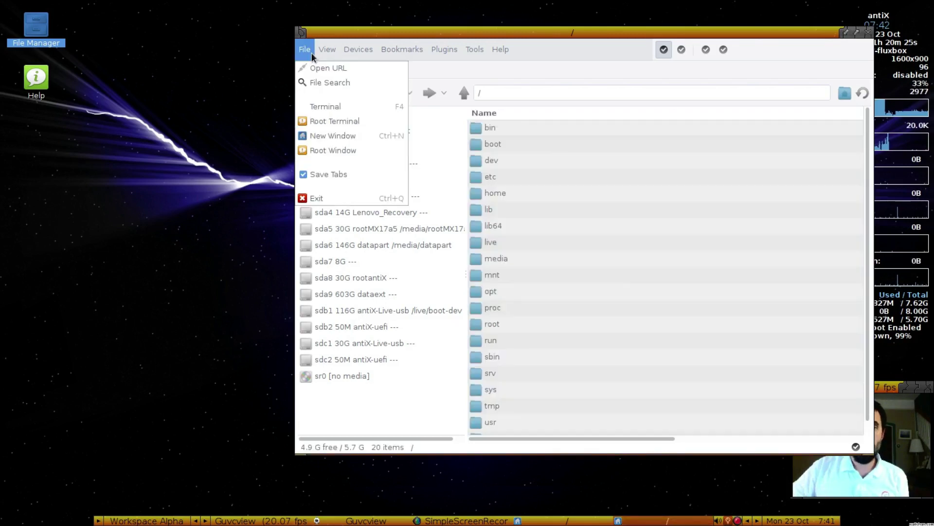
pyautogui.click(315, 141)
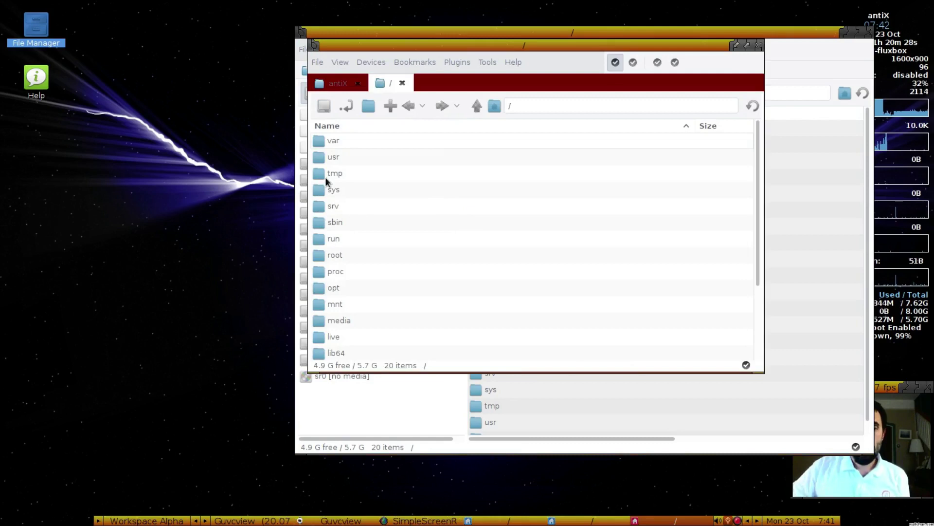
# - Browse to /live/boot-dev/antiX and select linuxfs.new to view its size
pyautogui.doubleClick(334, 337)
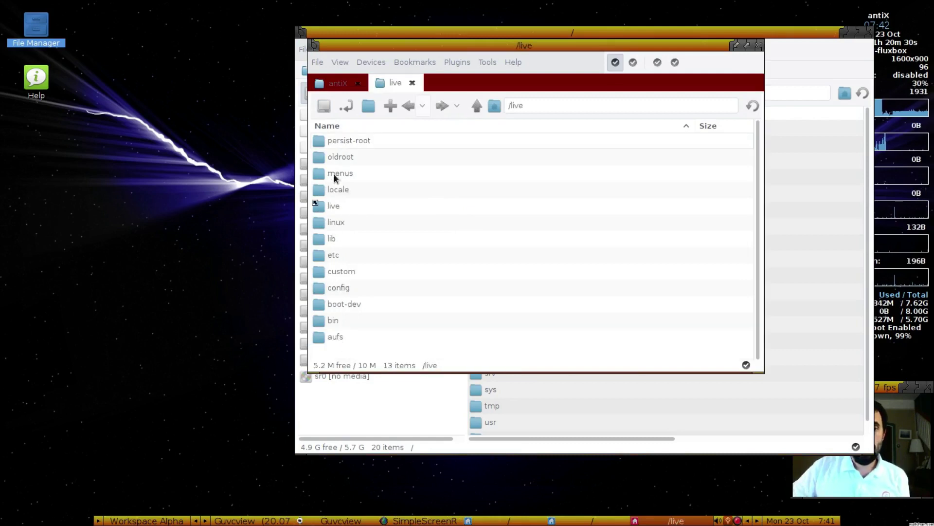
pyautogui.doubleClick(342, 305)
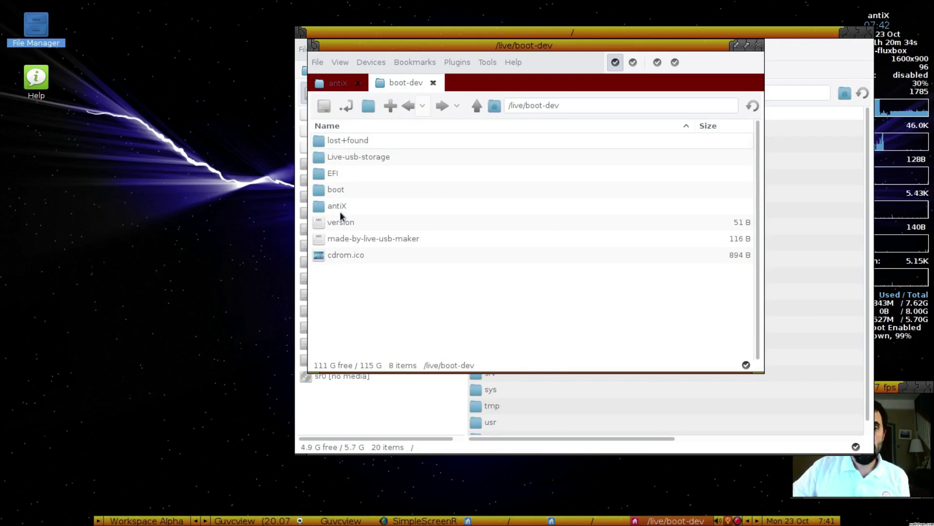
pyautogui.doubleClick(340, 209)
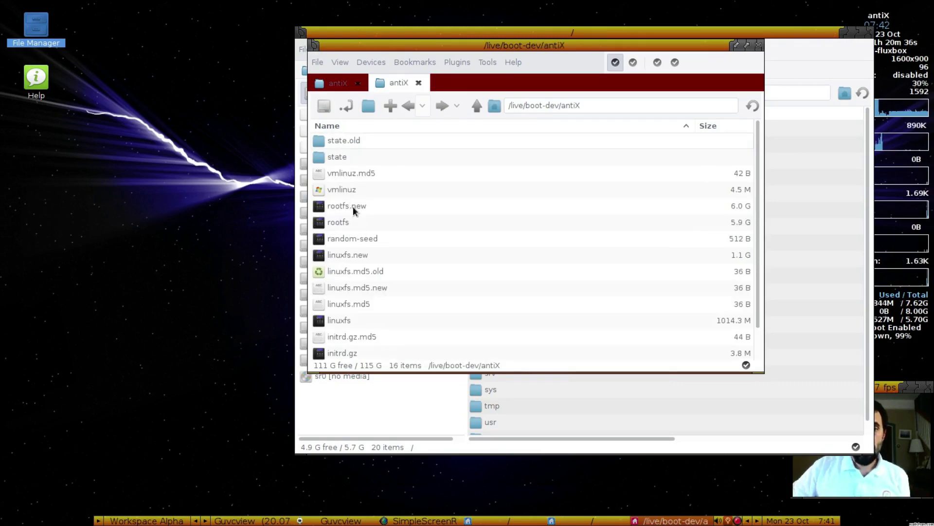
pyautogui.click(360, 260)
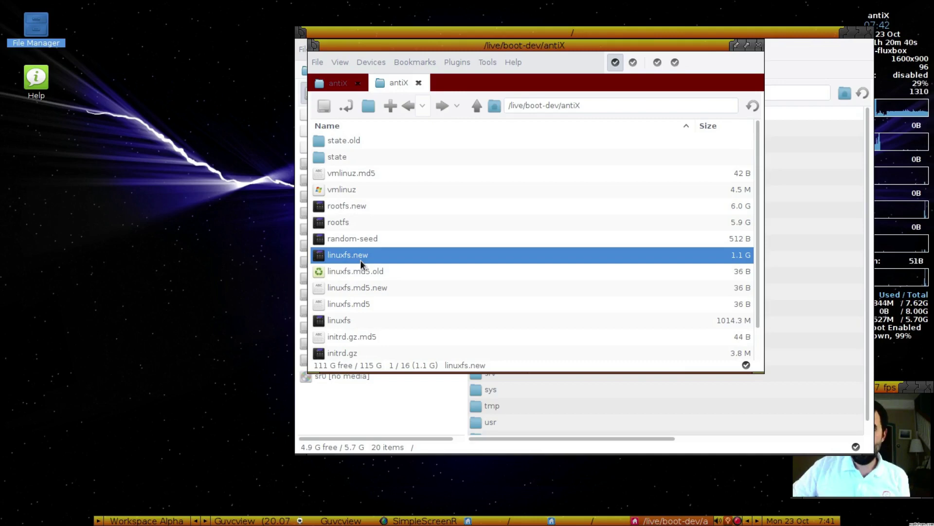
pyautogui.moveTo(691, 43); pyautogui.dragTo(344, 3)
pyautogui.click(633, 68)
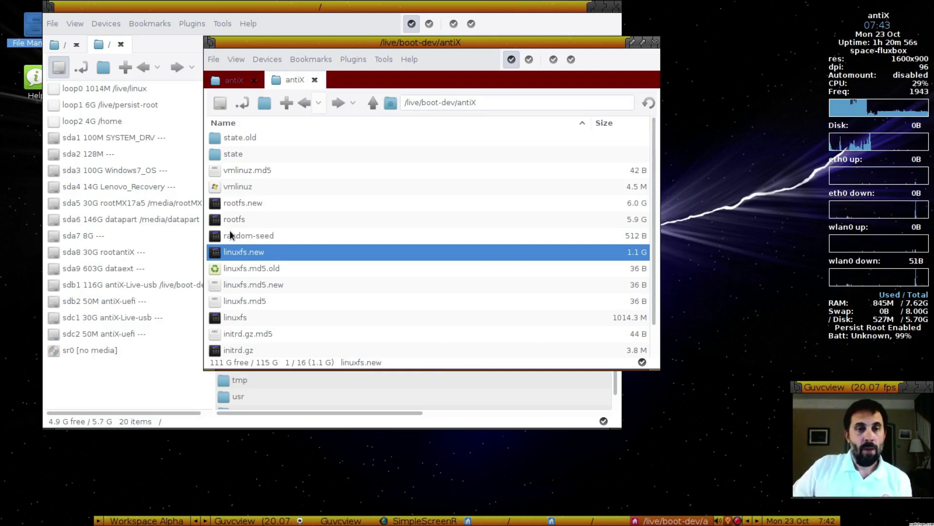
# - Compare the sizes of linuxfs, linuxfs.new (1.1 G), rootfs and rootfs.new (6.0 G)
pyautogui.click(249, 322)
pyautogui.click(255, 252)
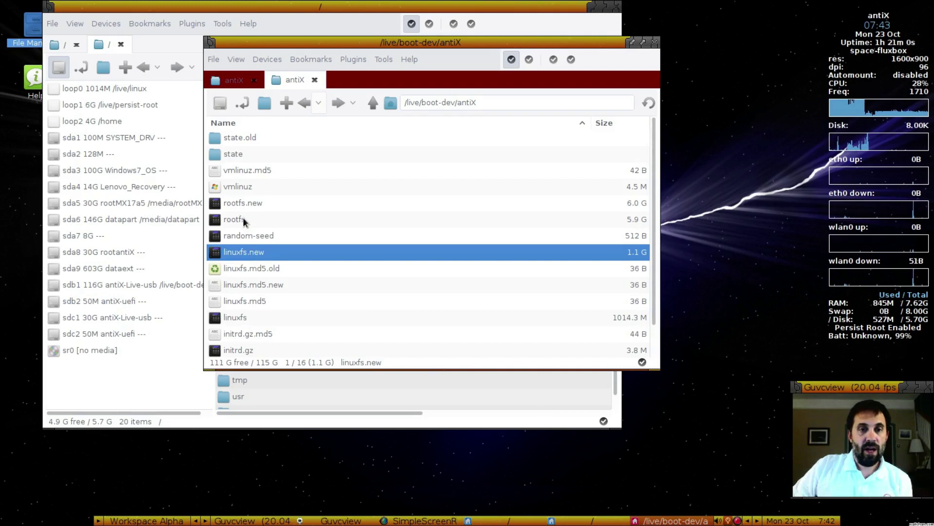
pyautogui.click(244, 220)
pyautogui.click(235, 204)
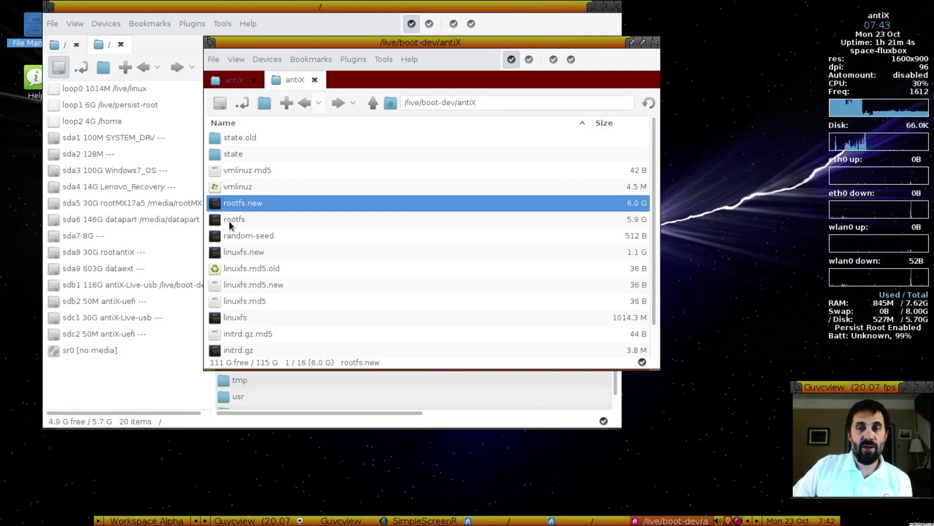
pyautogui.click(233, 224)
pyautogui.scroll(-2, 252, 282)
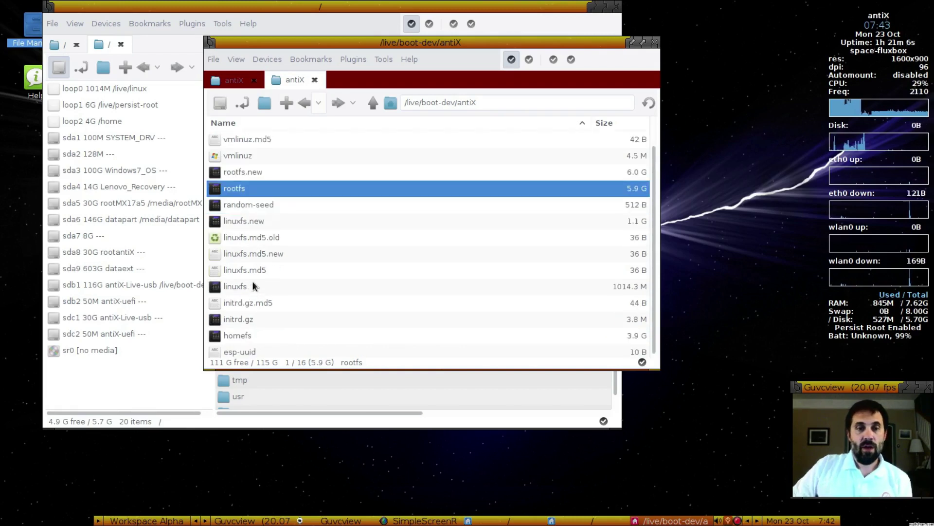
pyautogui.scroll(2, 249, 341)
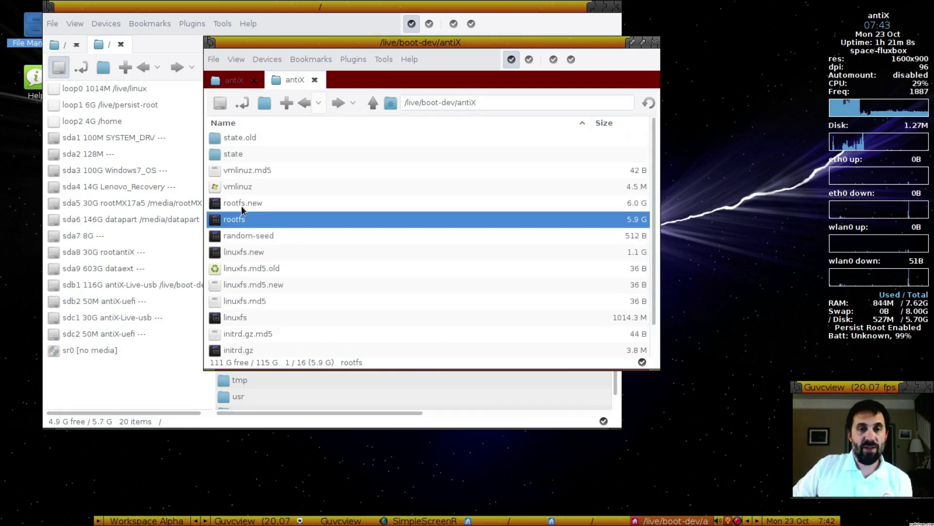
# - Close both SpaceFM windows and browse the desktop Applications menu, then dismiss it without launching anything
pyautogui.click(655, 43)
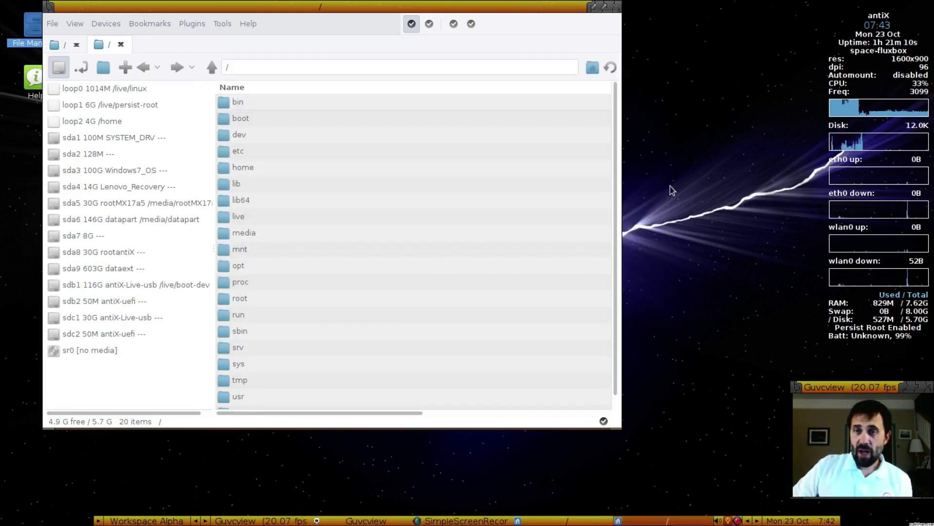
pyautogui.click(616, 7)
pyautogui.rightClick(188, 216)
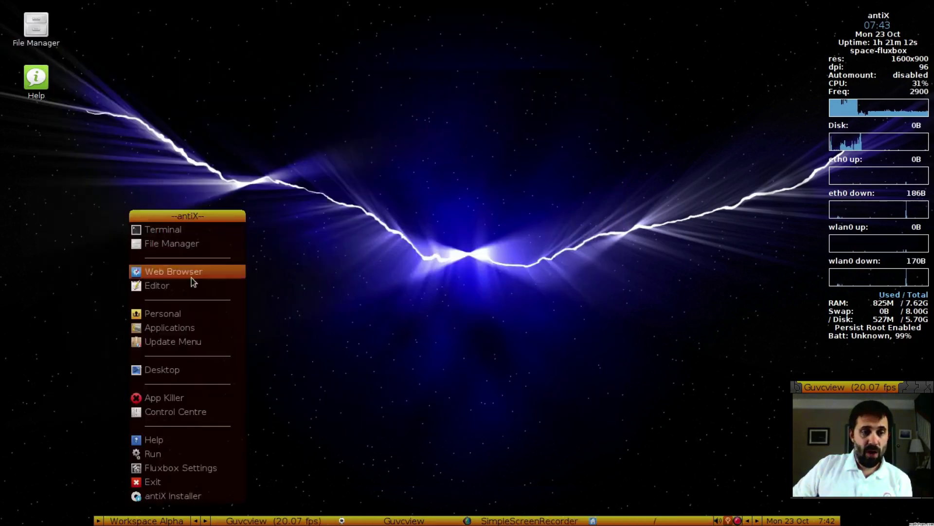
pyautogui.moveTo(226, 328)
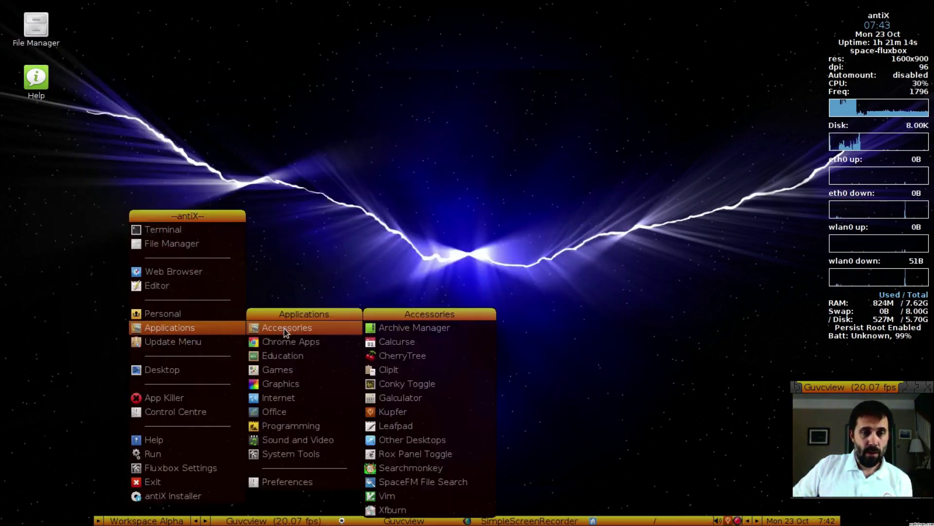
pyautogui.moveTo(294, 356)
pyautogui.moveTo(292, 398)
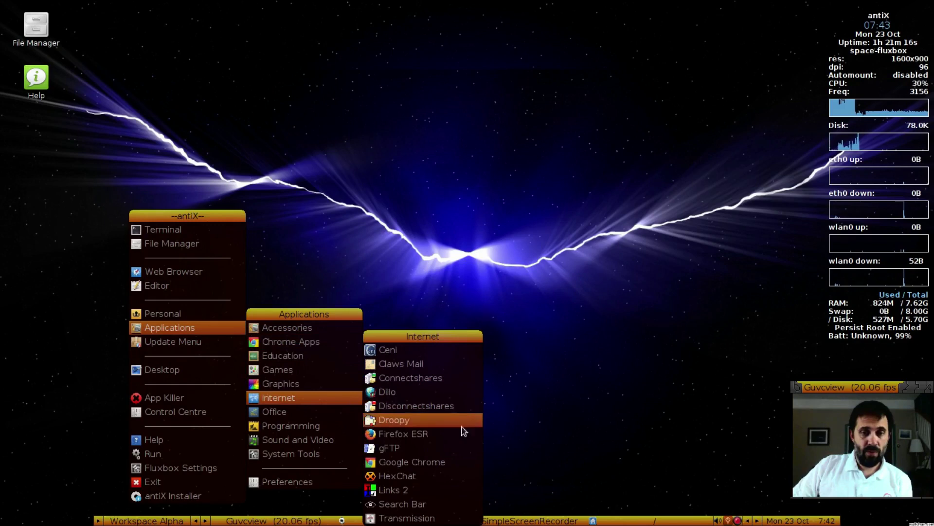
pyautogui.moveTo(329, 454)
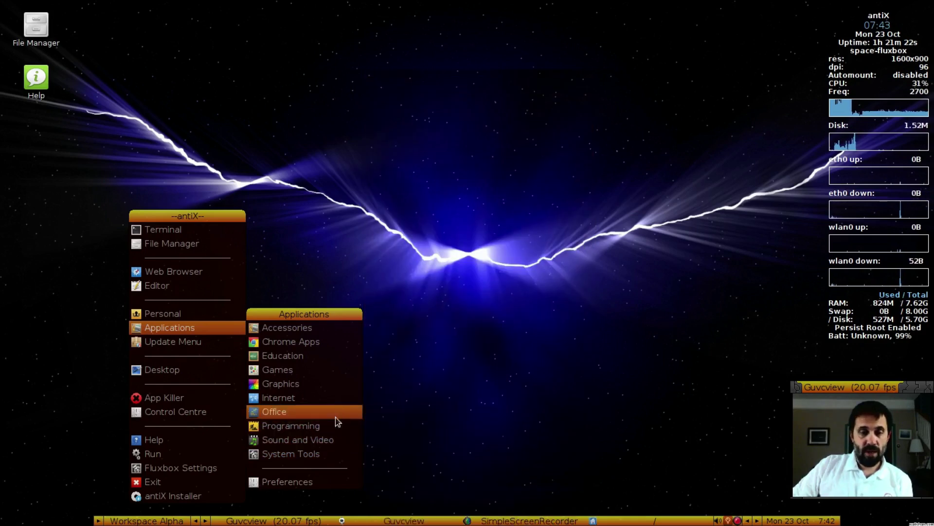
pyautogui.moveTo(328, 402)
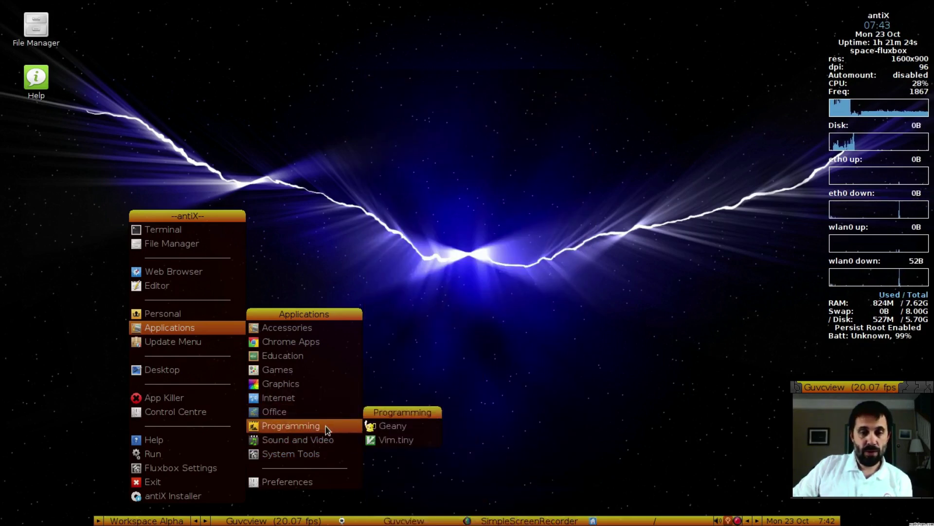
pyautogui.moveTo(319, 332)
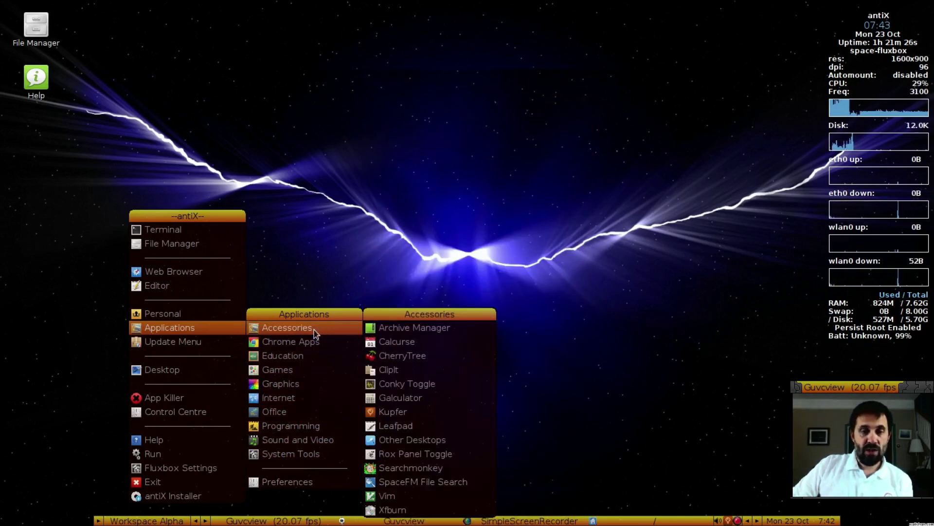
pyautogui.click(320, 251)
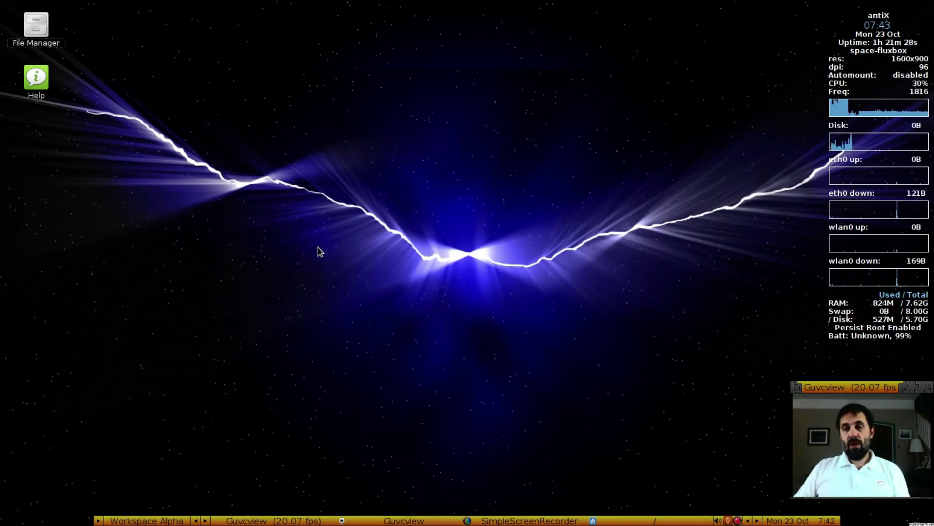